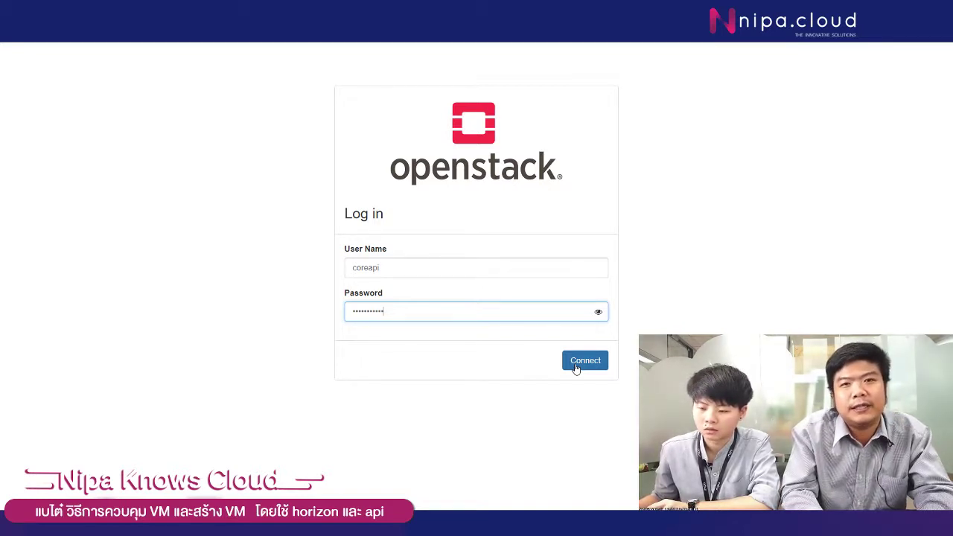
Log in to the OpenStack dashboard and show the CoreApi project's instances
left_click(575, 369)
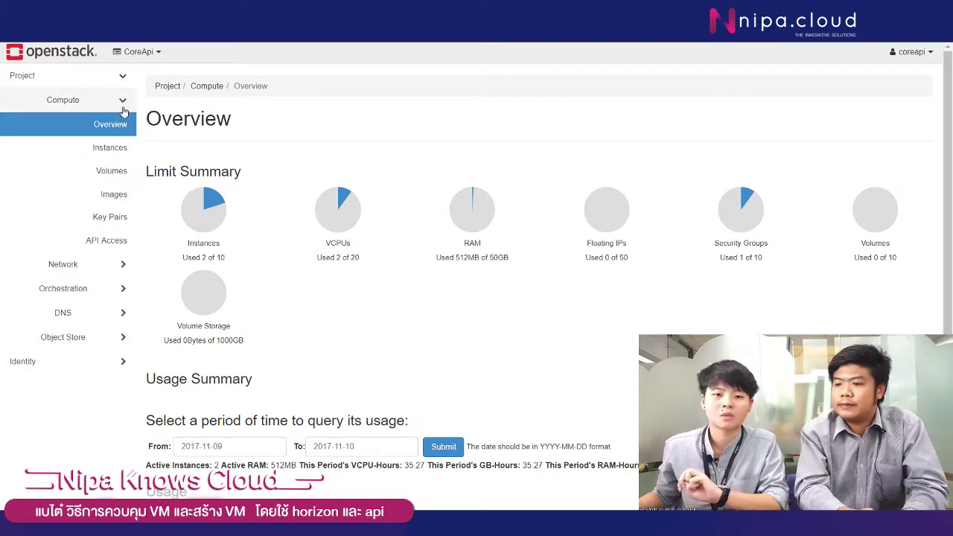
left_click(99, 150)
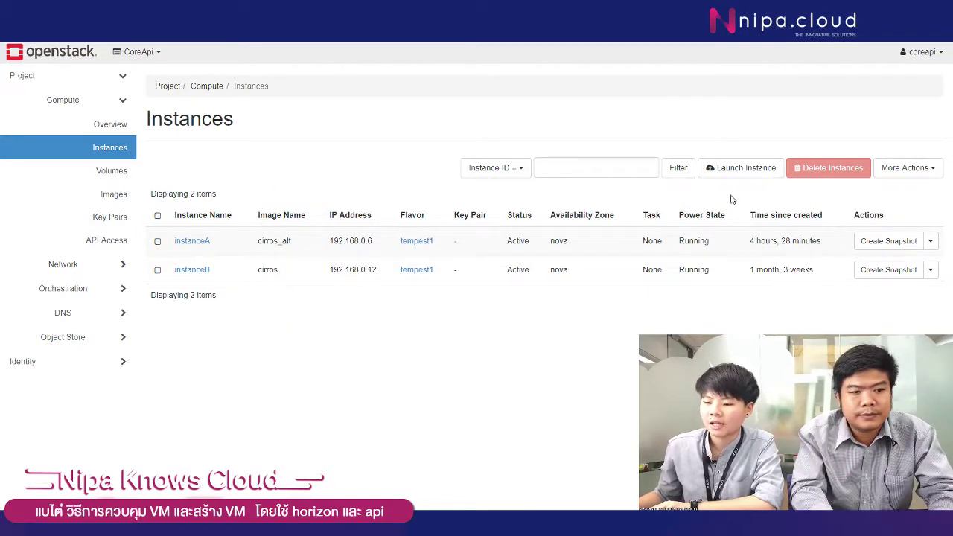
Review the actions available for instanceA
left_click(932, 242)
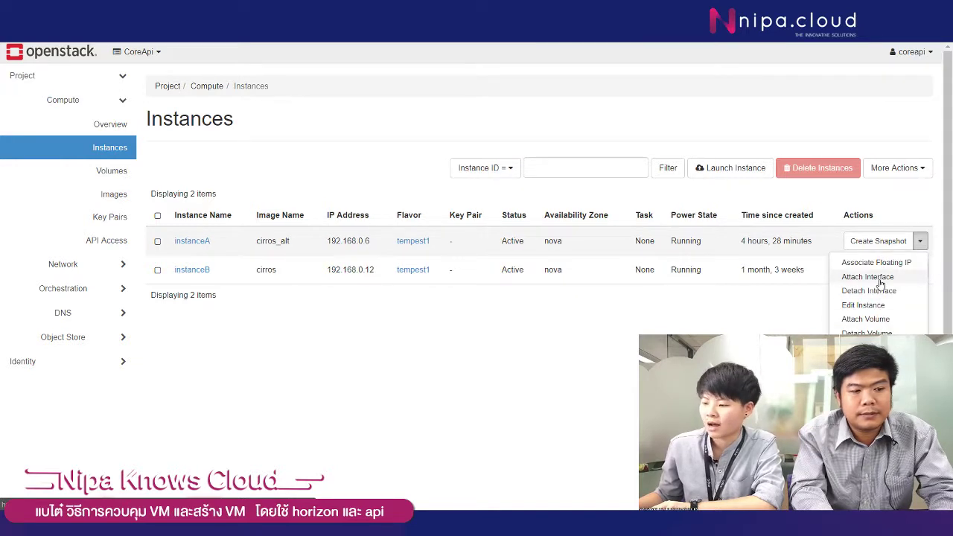
scroll(881, 274, "down", 1)
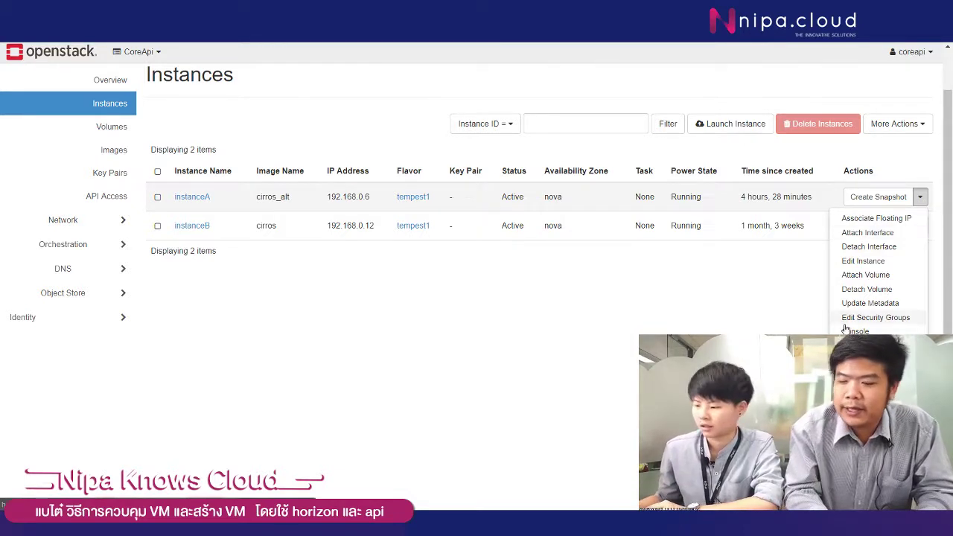
left_click(920, 197)
scroll(921, 197, "up", 1)
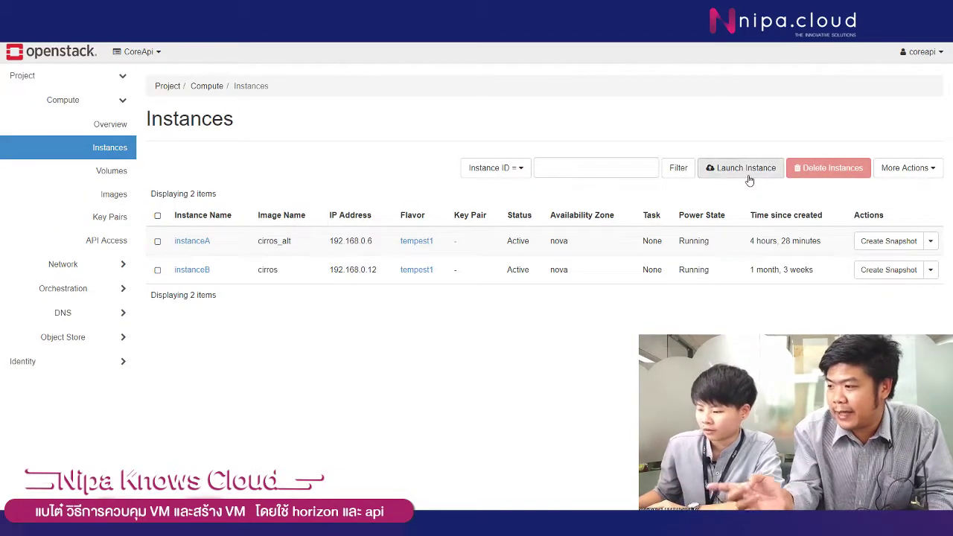
Begin launching a new instance and name it nipacloud
left_click(748, 174)
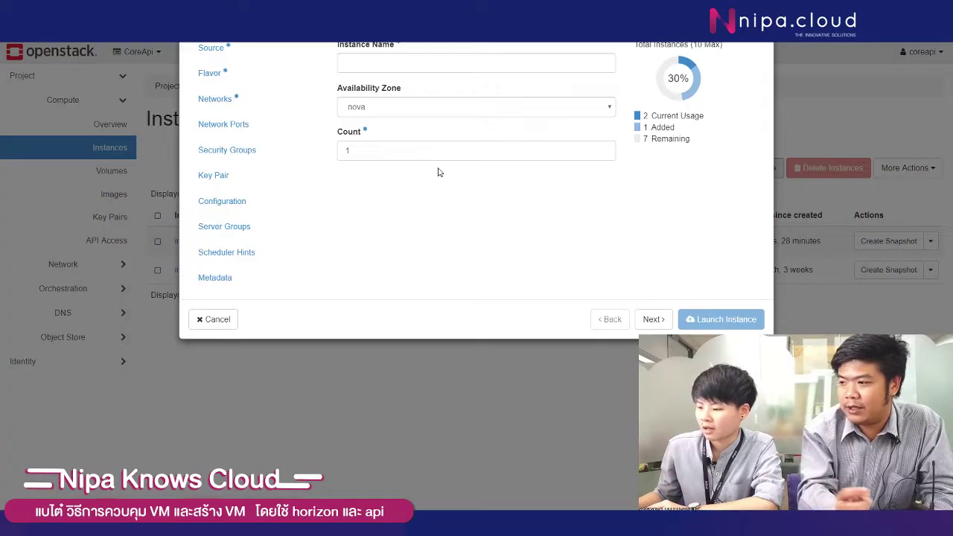
left_click(386, 152)
type("nipacloud")
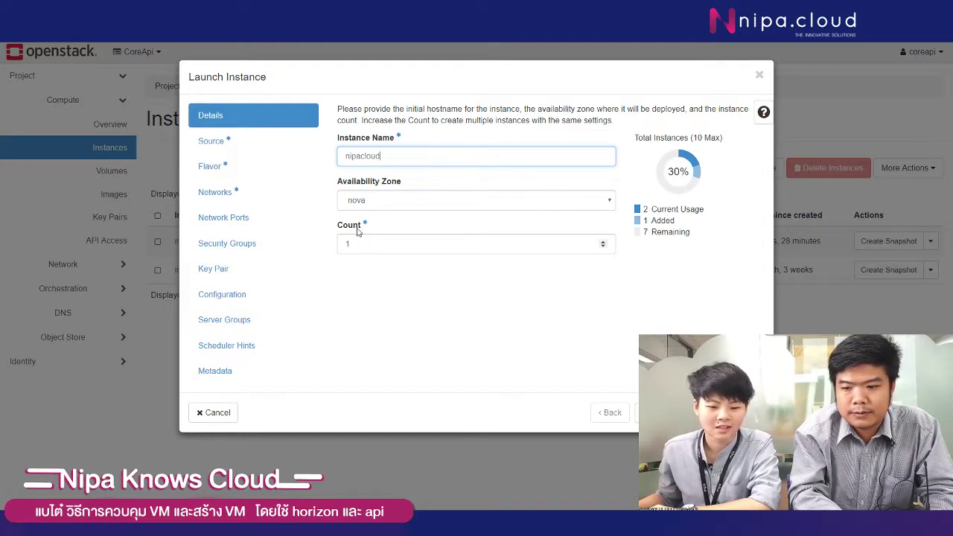
Set the instance to boot from the cirros image without creating a new volume, and give it the tempest1 flavor
left_click(222, 149)
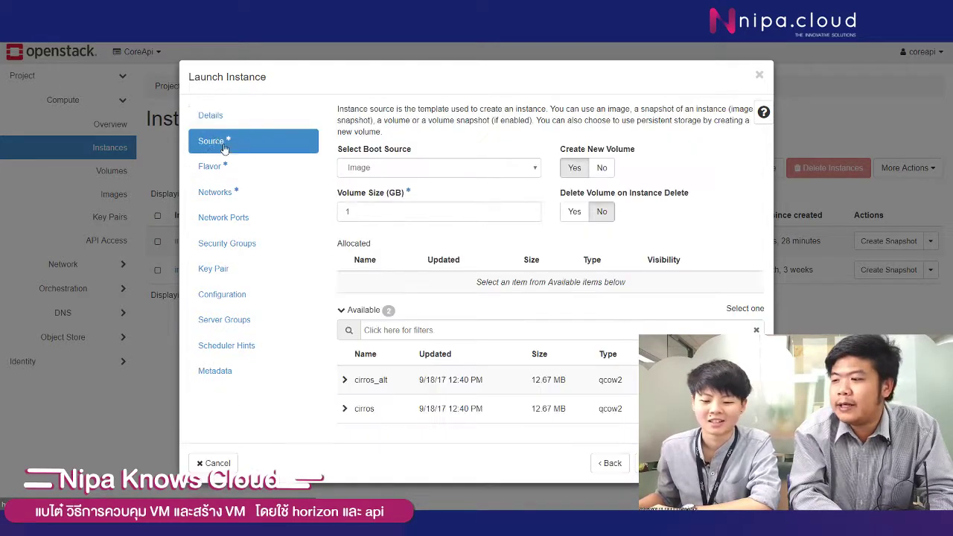
left_click(602, 167)
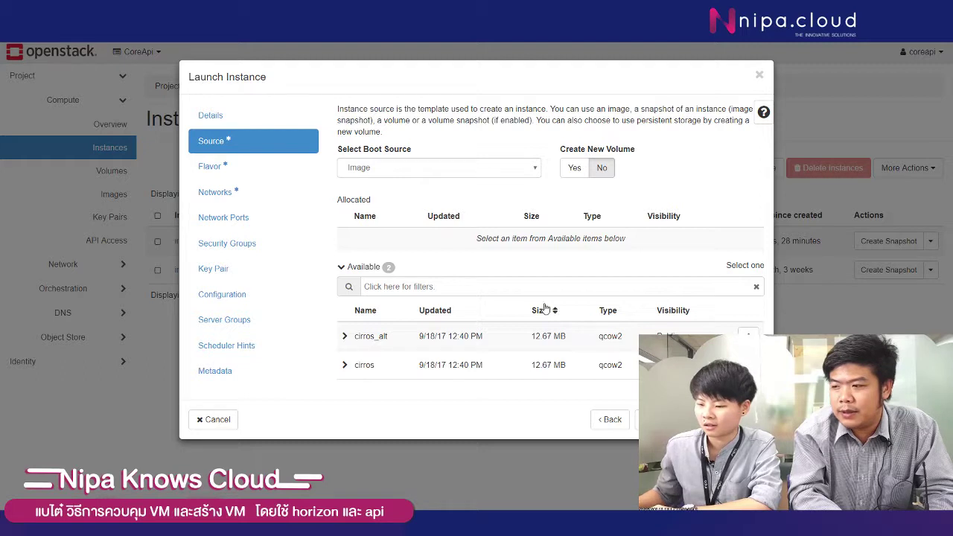
left_click(746, 365)
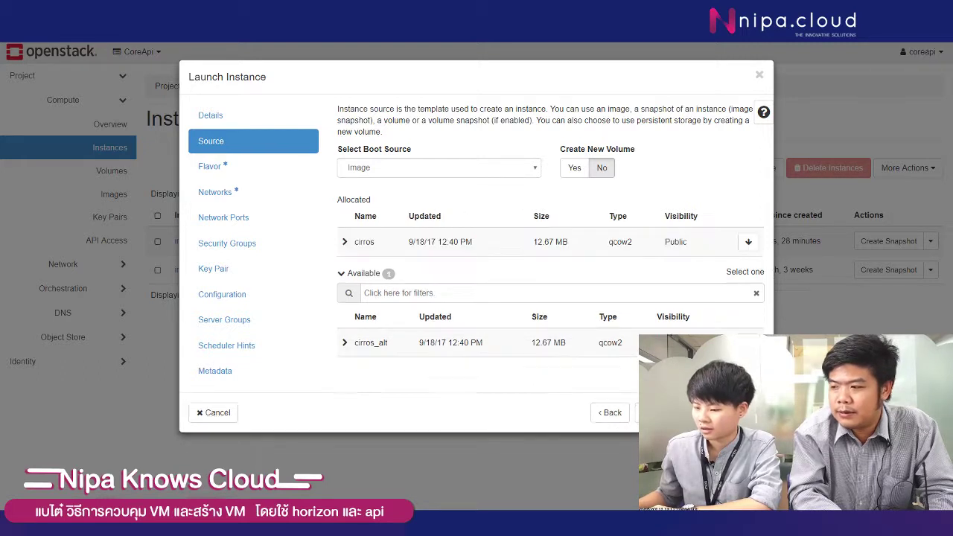
left_click(256, 167)
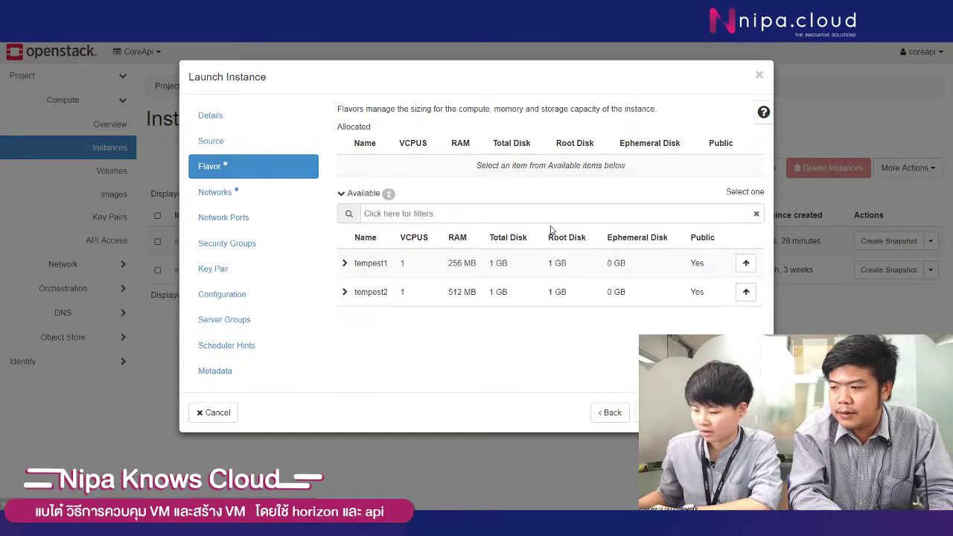
left_click(746, 264)
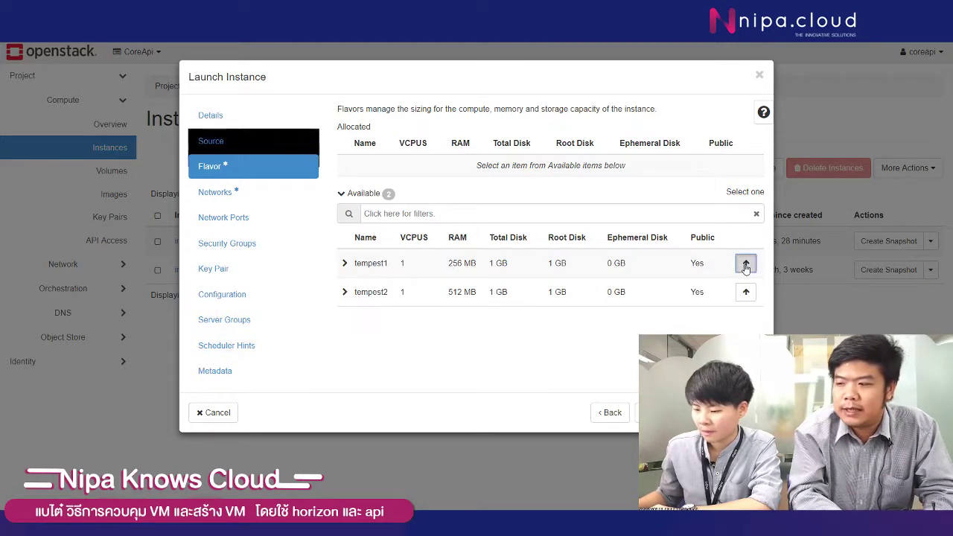
Allocate the public network to the new instance and launch it
left_click(260, 198)
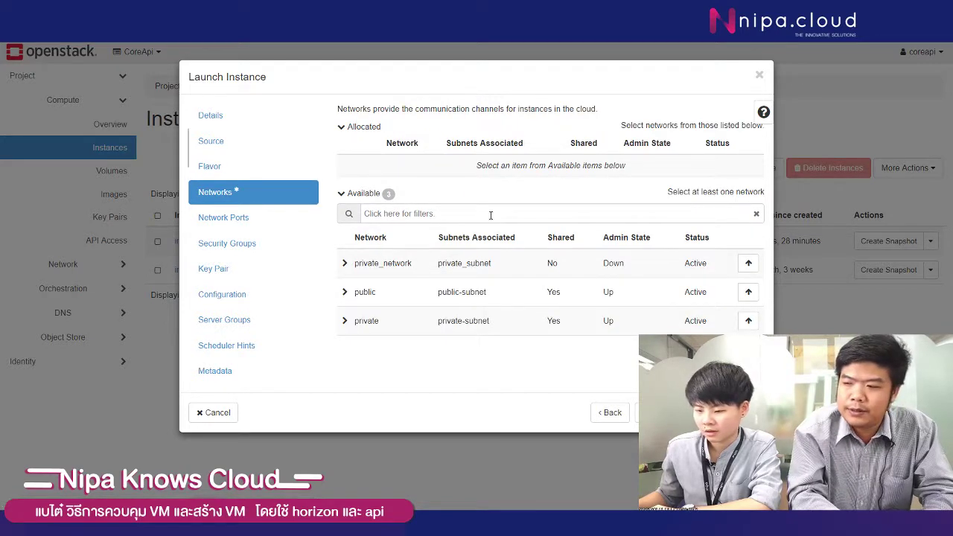
left_click(748, 292)
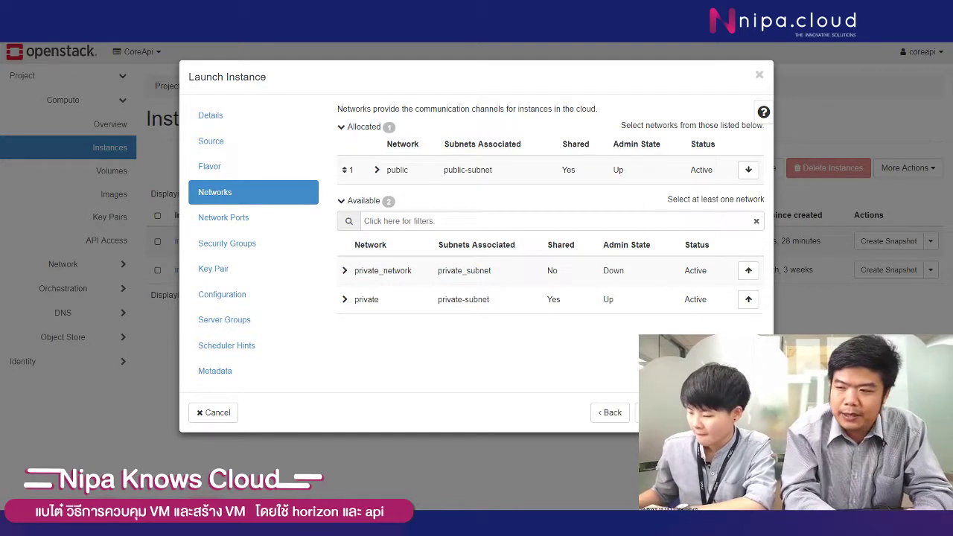
left_click(723, 413)
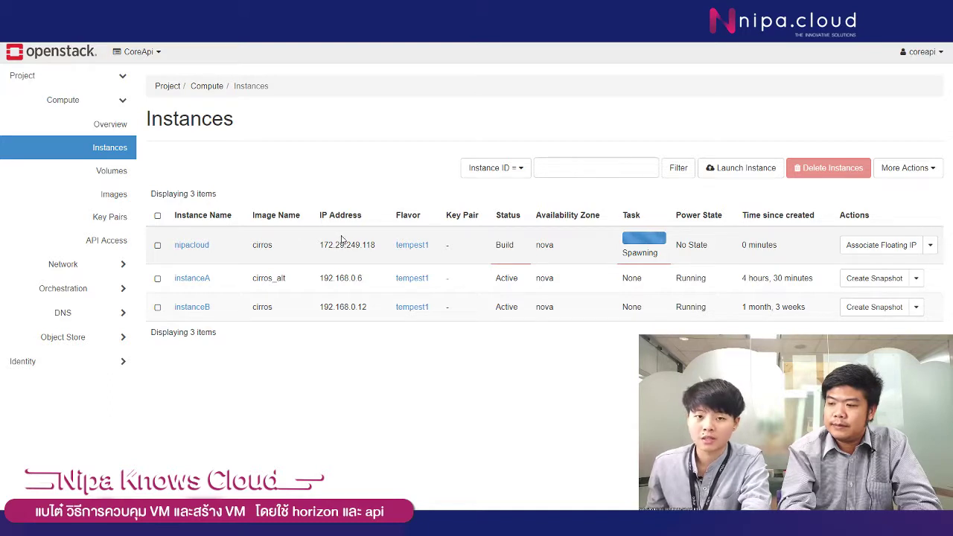
Check the status of the nipacloud instance during and after its build
left_click_drag(515, 247, 495, 246)
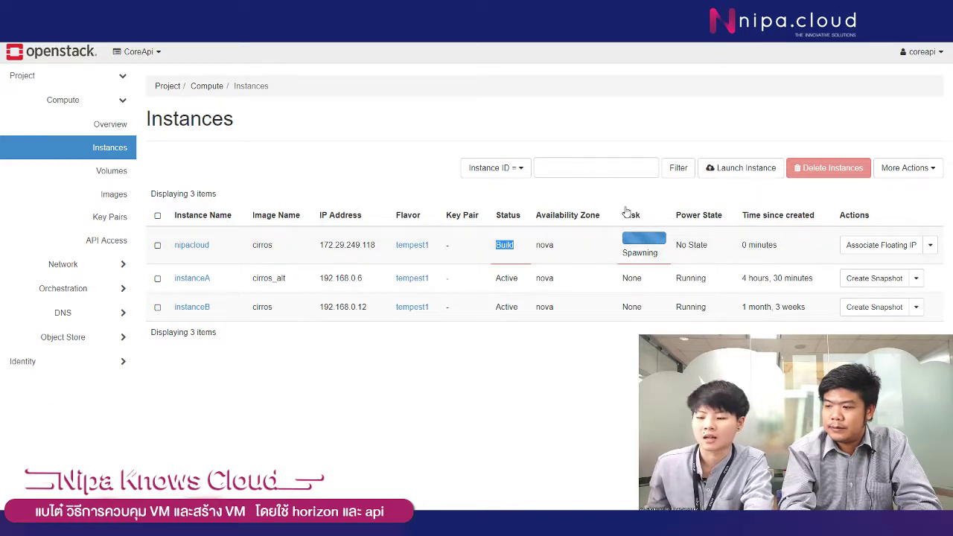
left_click(561, 341)
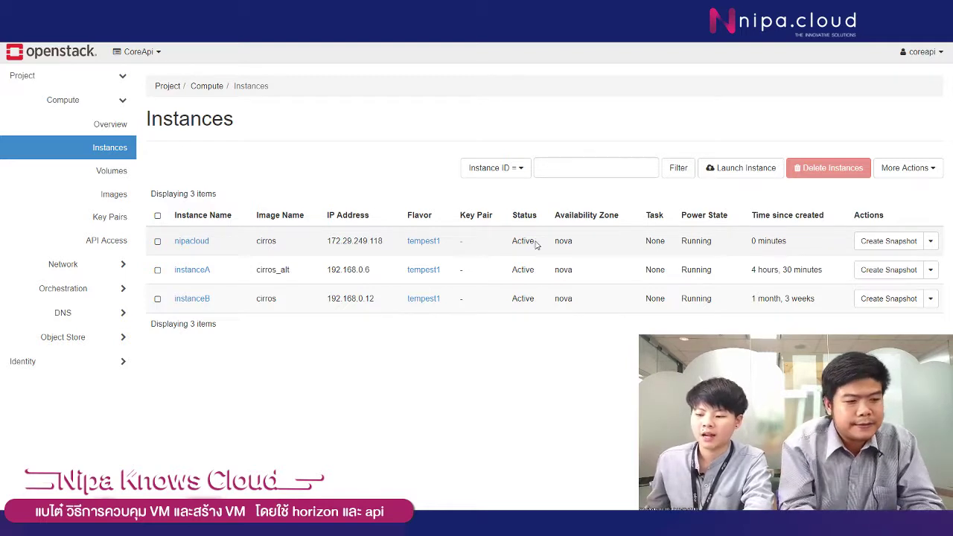
left_click_drag(536, 240, 517, 255)
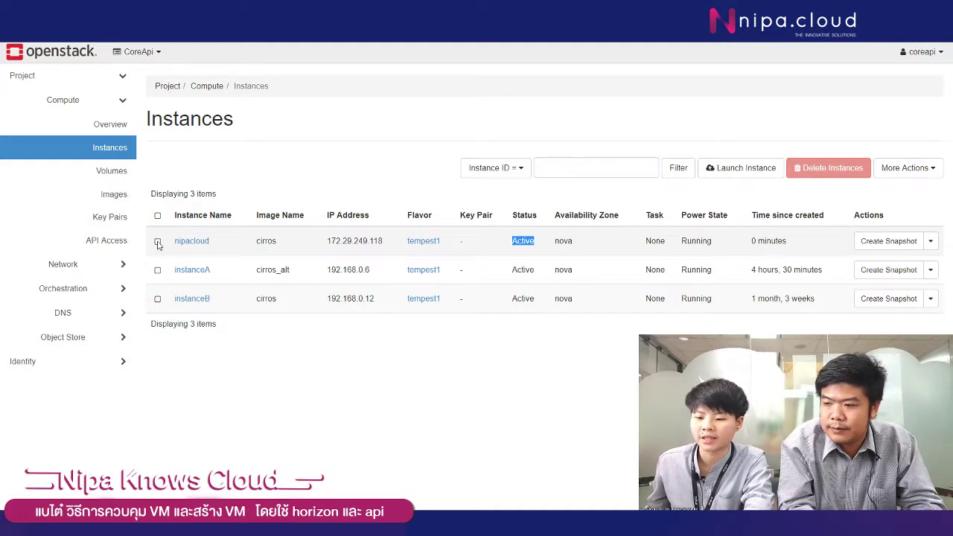
Shut off the nipacloud instance
left_click(932, 242)
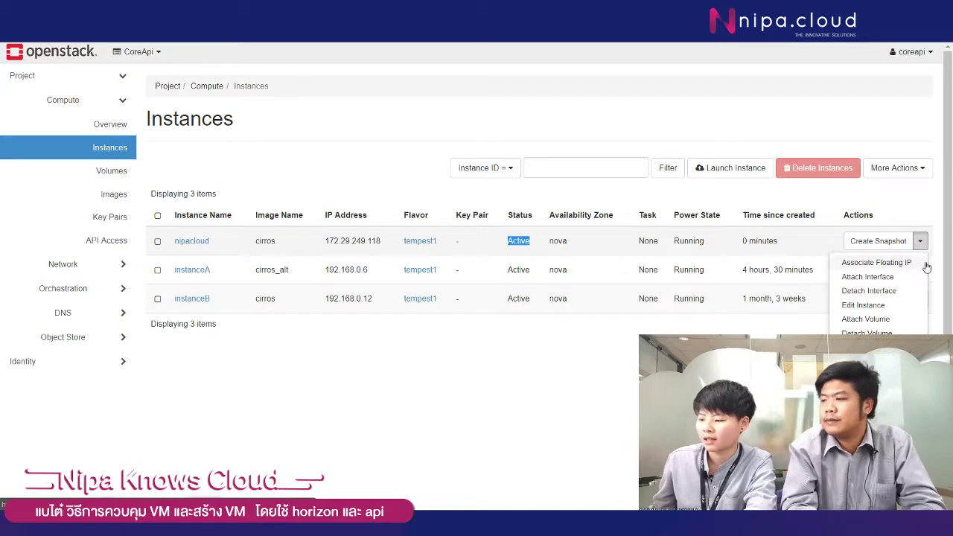
scroll(949, 221, "down", 1)
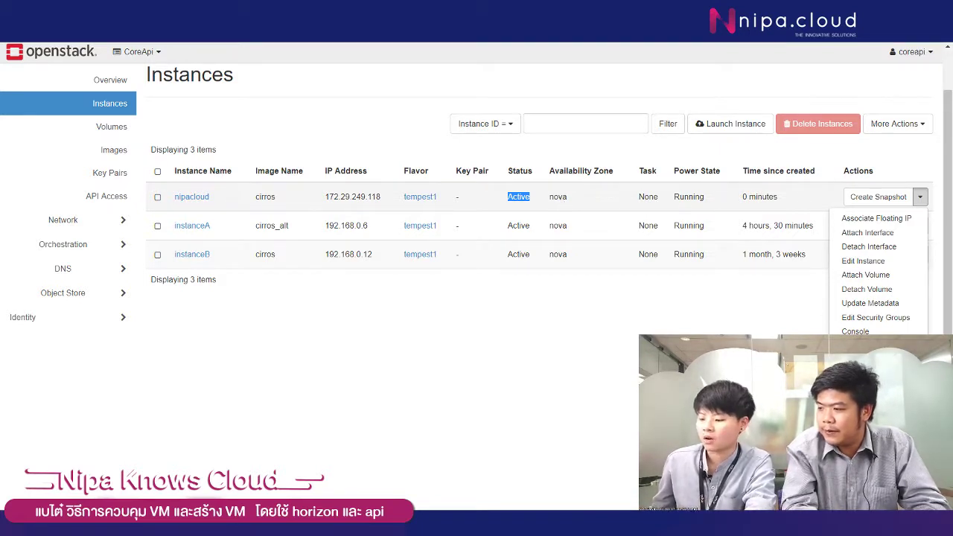
left_click(867, 458)
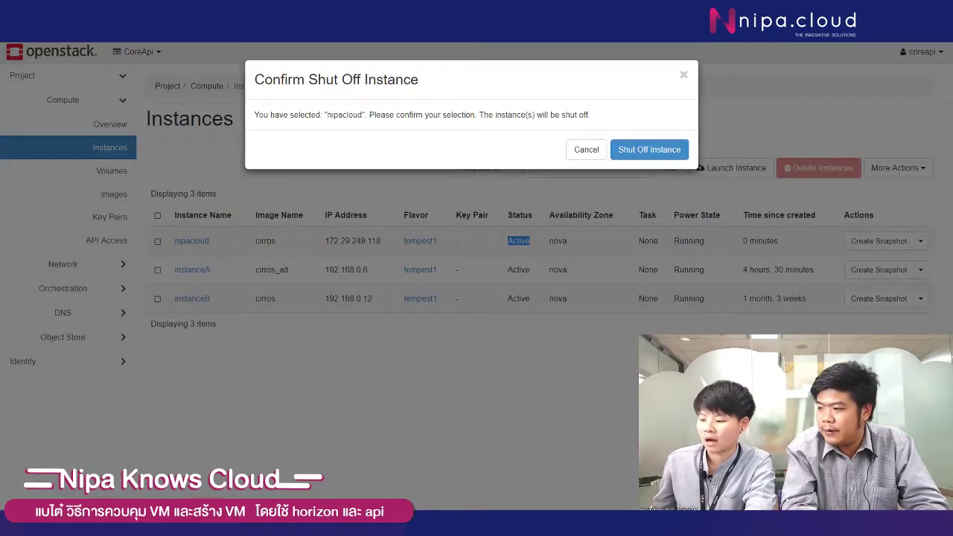
left_click(651, 150)
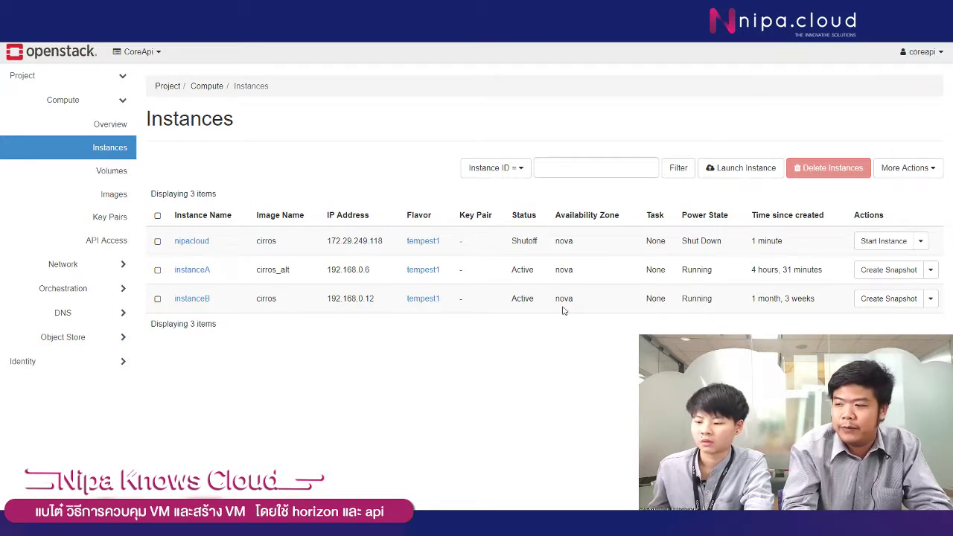
Check the nipacloud instance's status and start it again
double_click(540, 241)
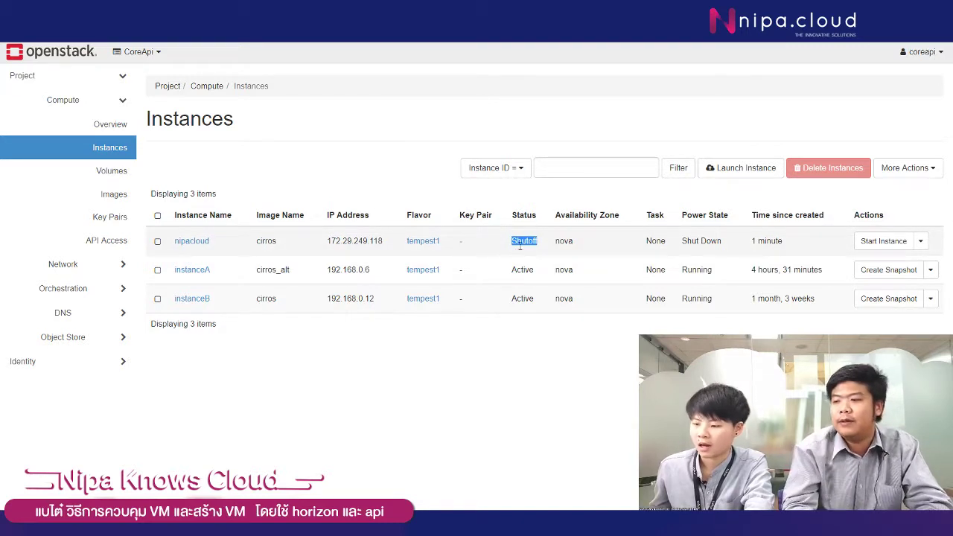
left_click(893, 248)
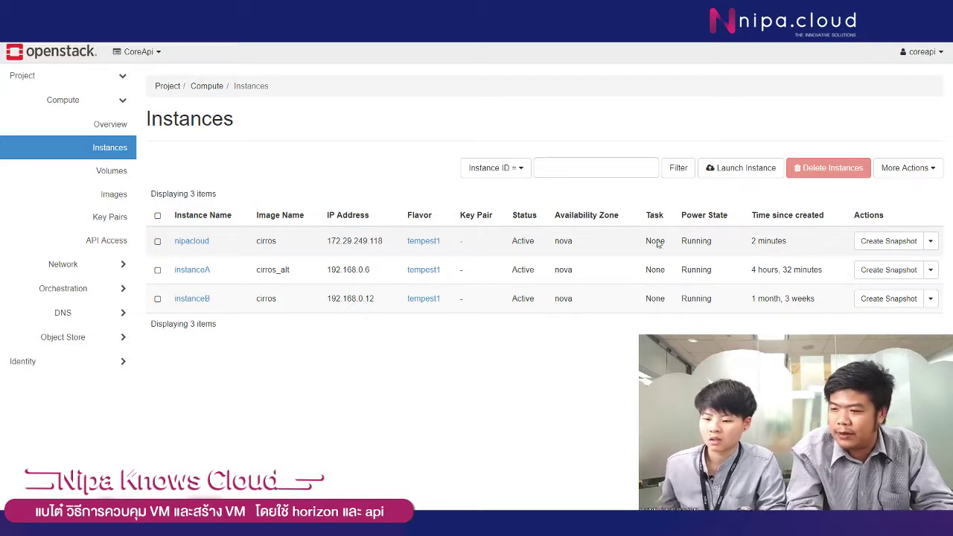
Soft reboot the nipacloud instance
left_click(931, 241)
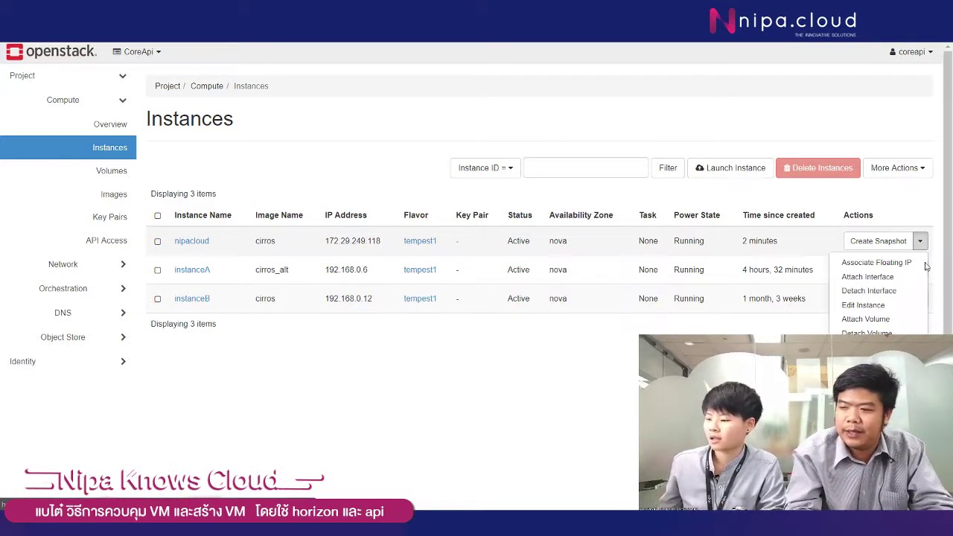
scroll(871, 298, "down", 1)
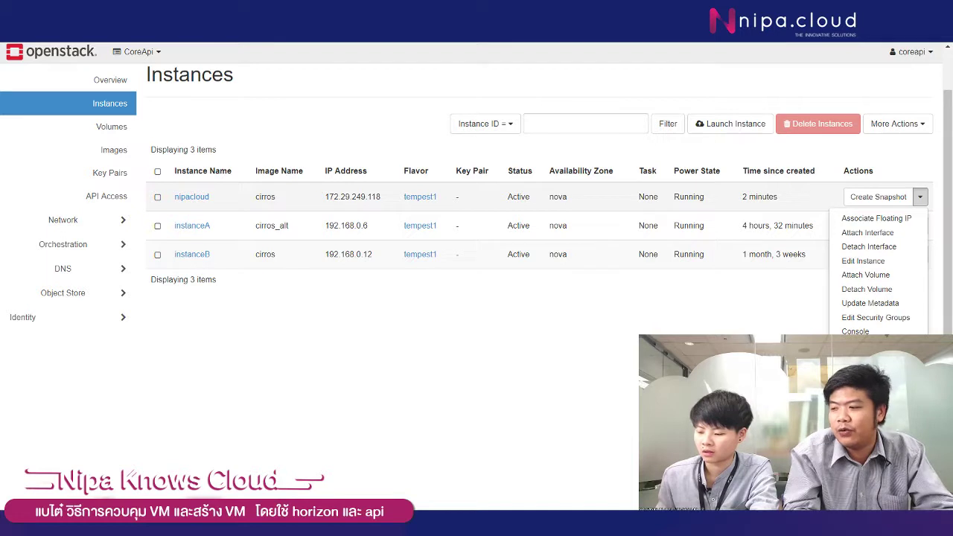
left_click(871, 458)
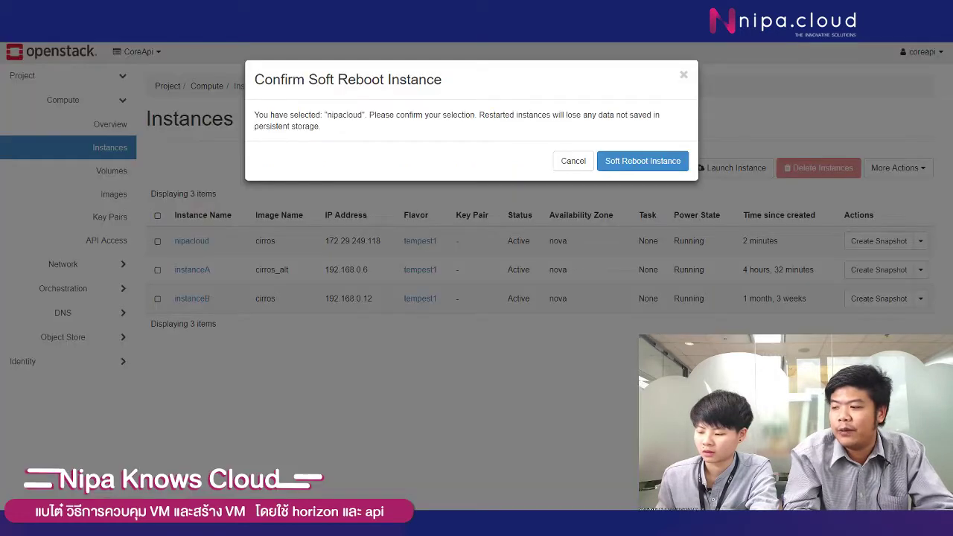
left_click(675, 163)
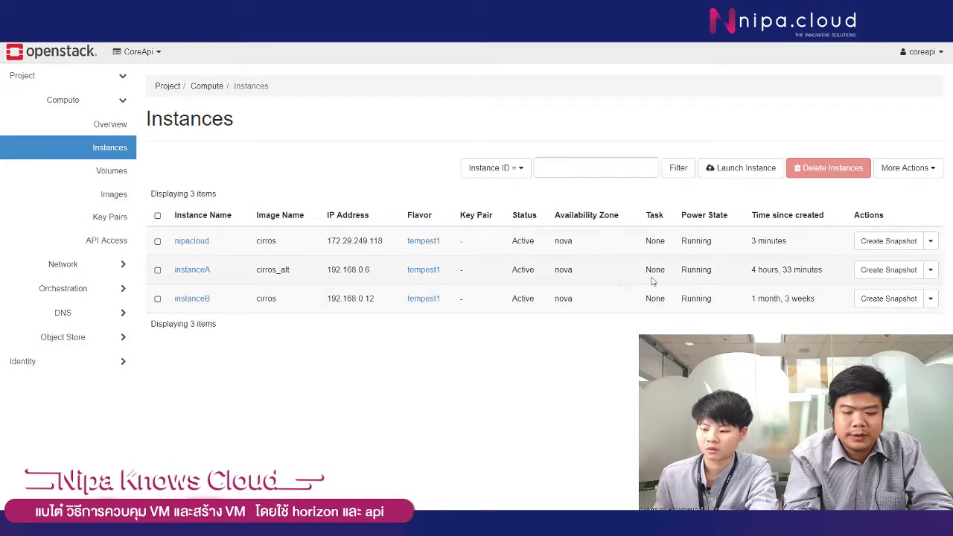
Reboot the nipacloud instance a second time
left_click(932, 244)
scroll(887, 276, "down", 1)
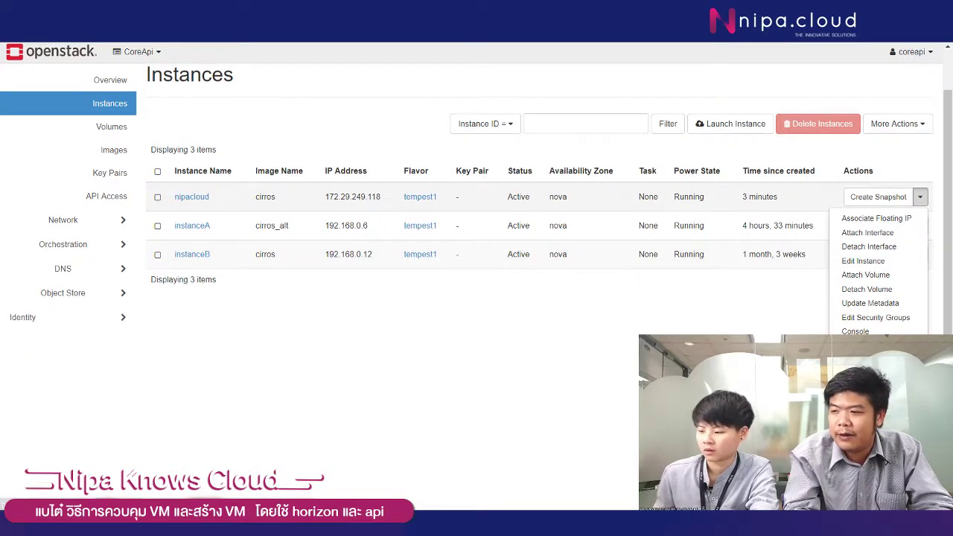
left_click(868, 462)
left_click(653, 164)
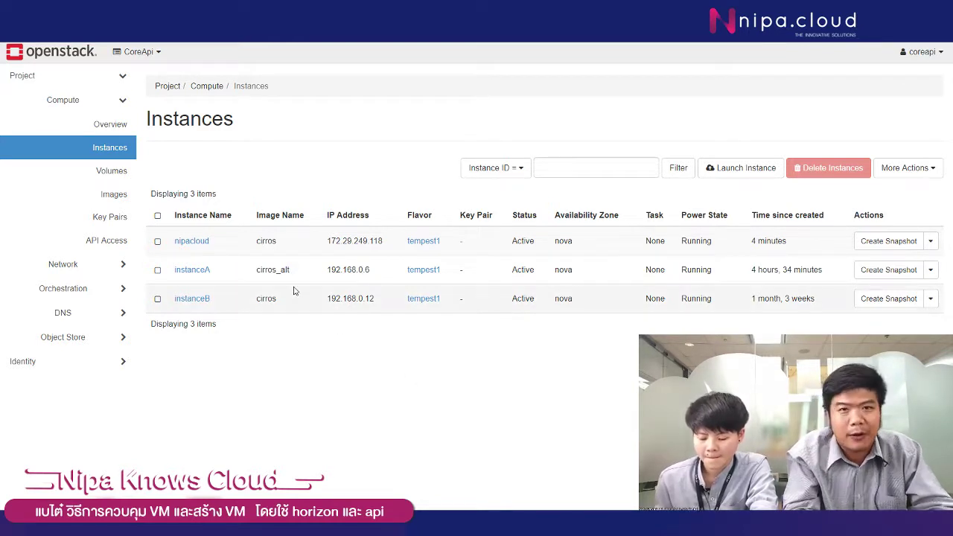
Open the nipacloud instance's details and review its action log
left_click(202, 244)
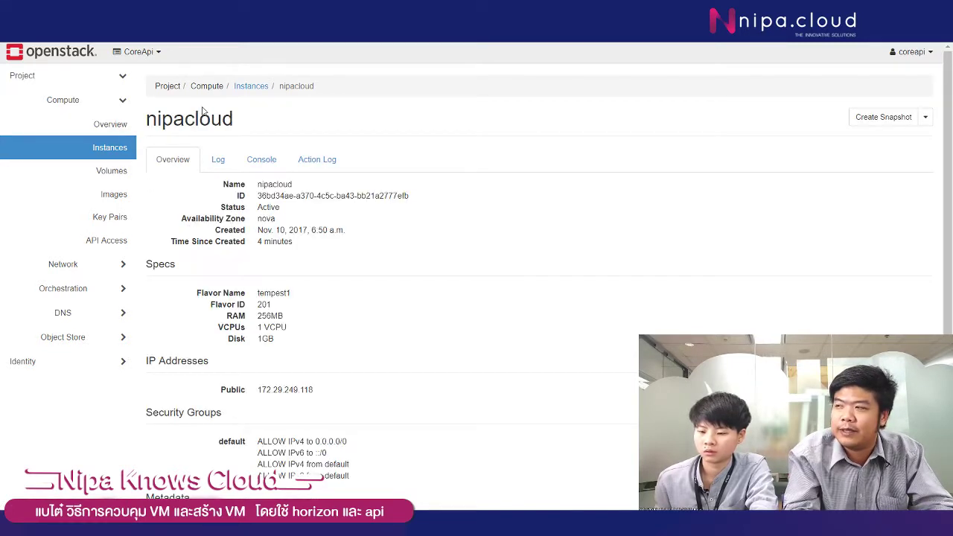
left_click(331, 163)
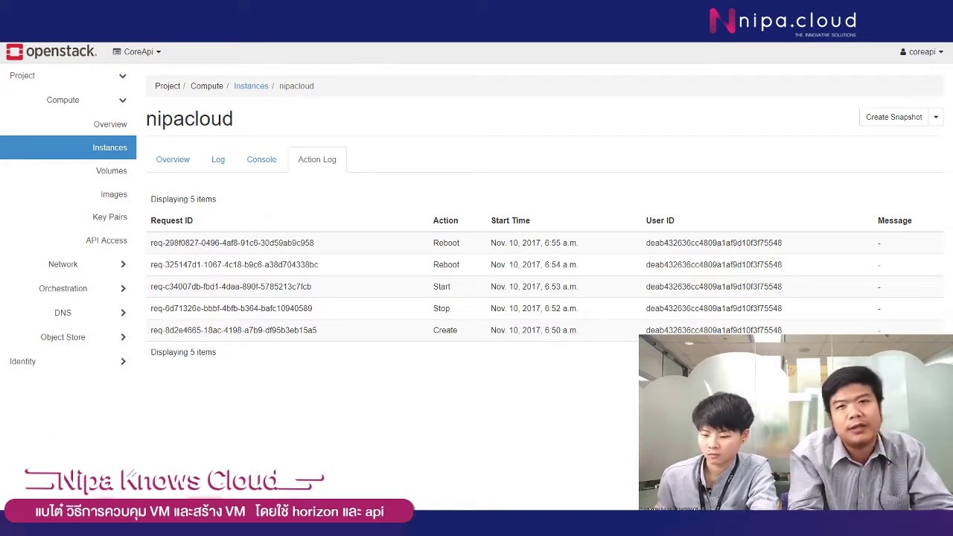
Switch to Postman and maximize its window
mouse_move(443, 526)
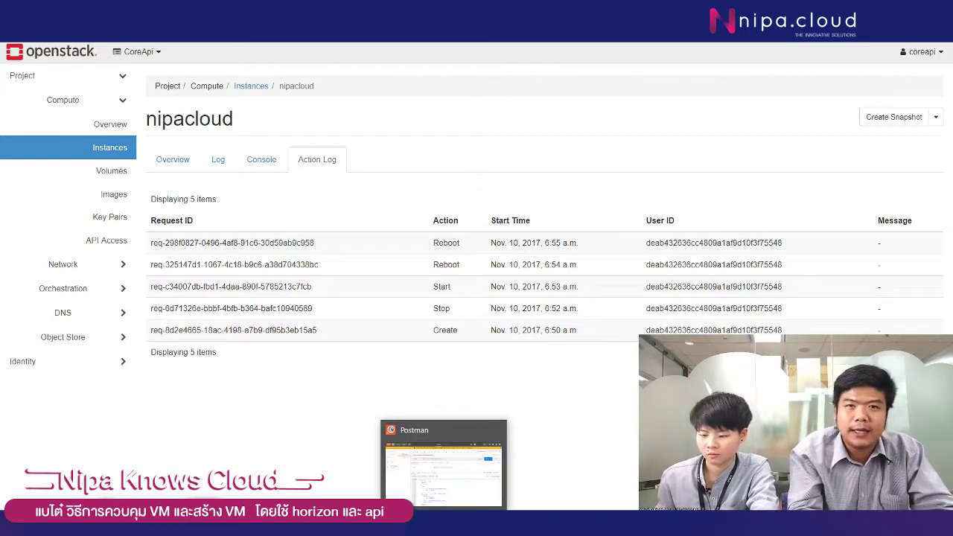
left_click(443, 466)
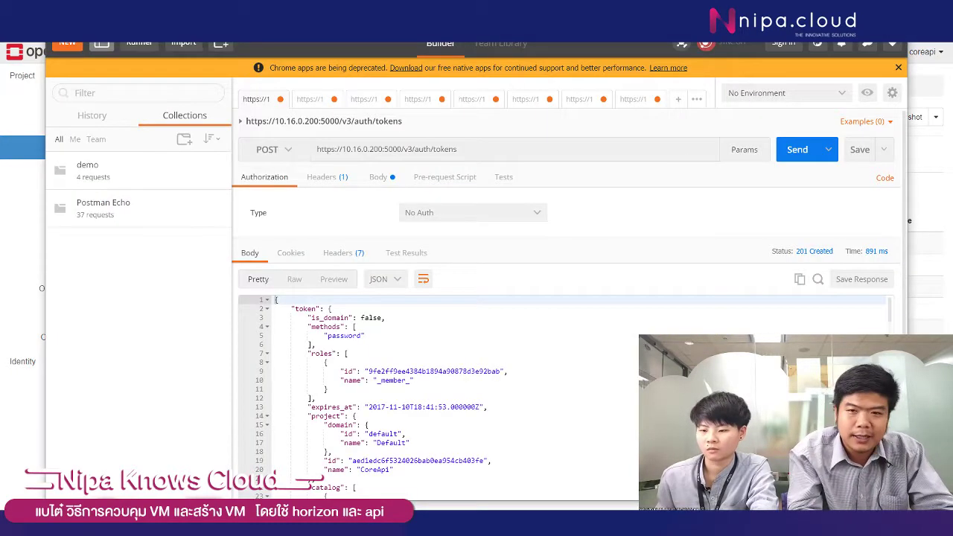
key("super+Up")
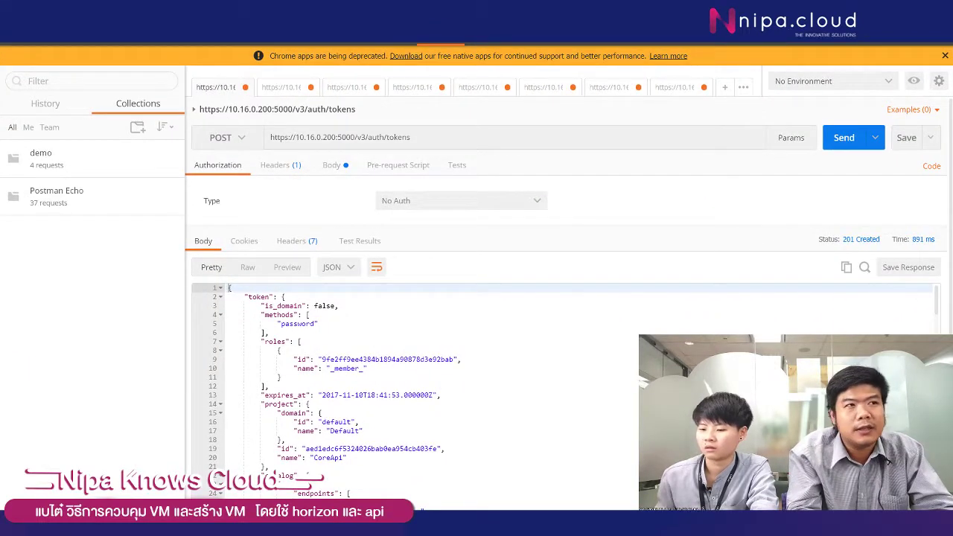
Switch to the OpenStack Compute API documentation and look through the server actions around Start Server (os-start Action)
mouse_move(447, 527)
left_click(489, 447)
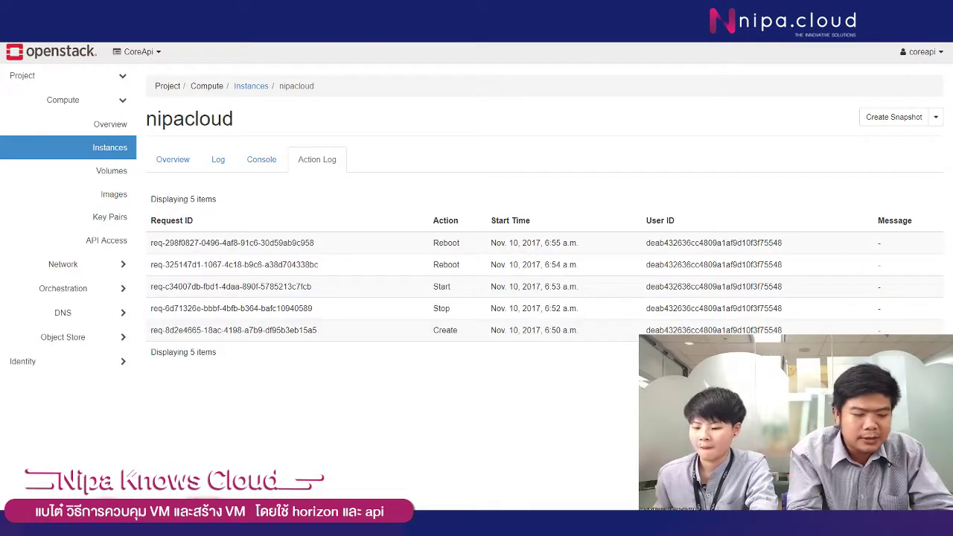
key("alt+Tab")
scroll(598, 298, "up", 3)
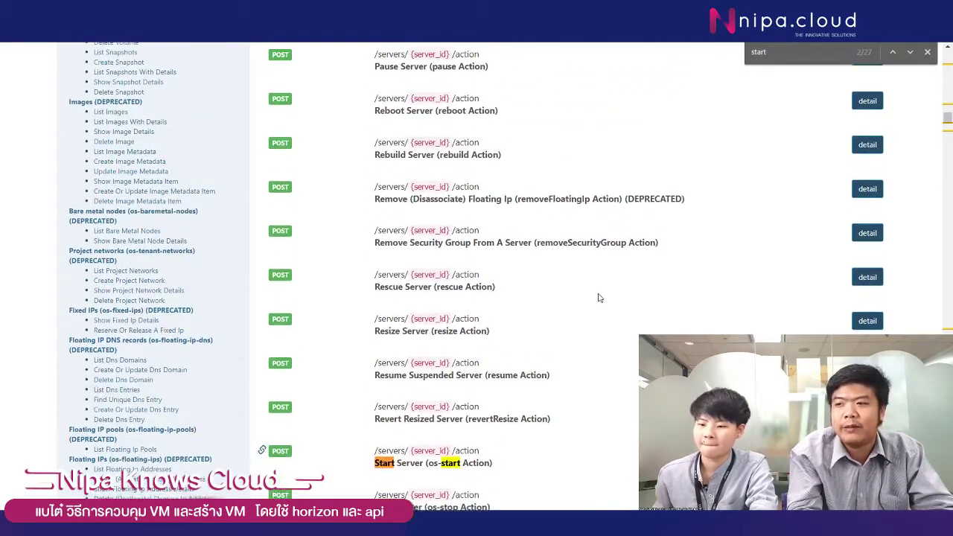
scroll(598, 298, "down", 1)
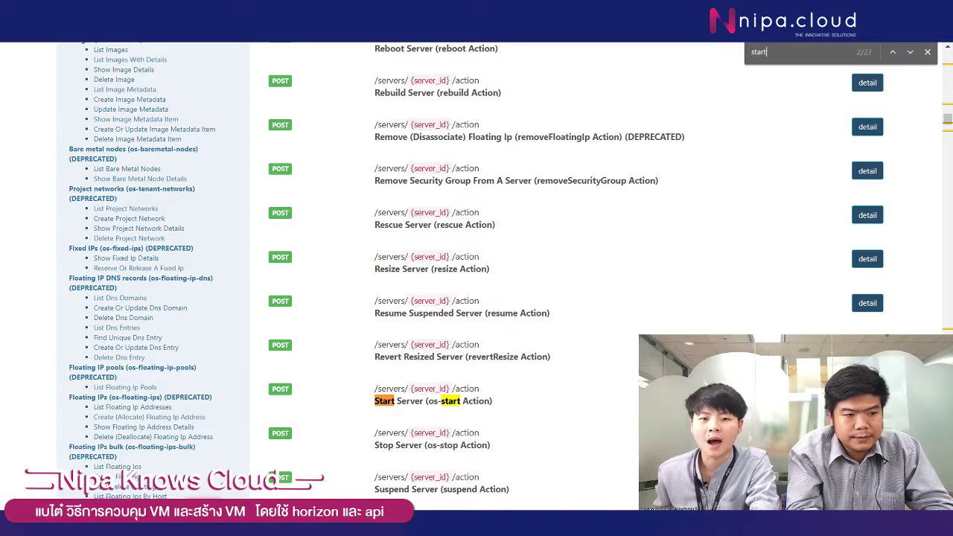
left_click(462, 477)
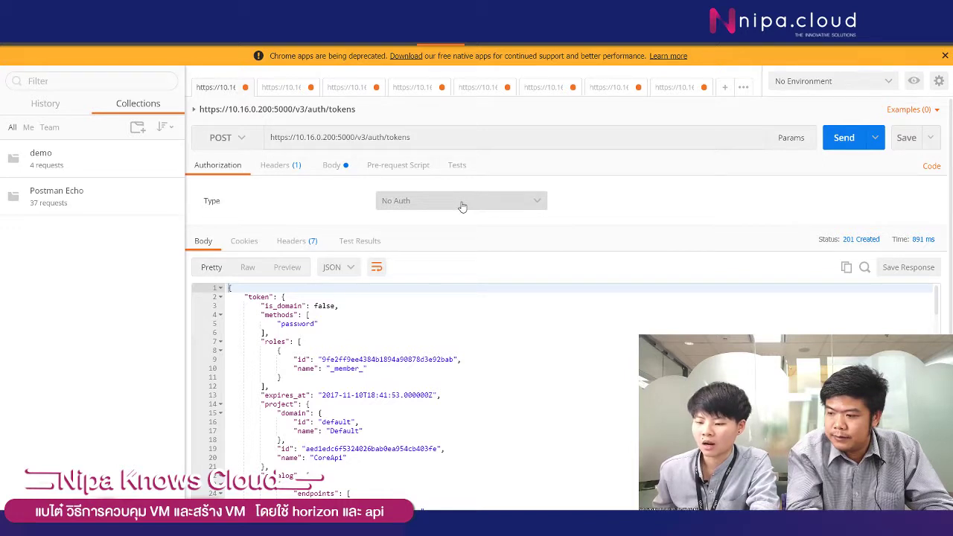
left_click(419, 142)
key("shift+Left")
key("shift+Left")
key("shift+Left")
key("shift+Left")
key("shift+Left")
key("shift+Left")
key("shift+Left")
key("shift+Left")
key("shift+Left")
key("shift+Left")
key("shift+Left")
key("shift+Left")
key("shift+Left")
key("shift+Left")
key("shift+Left")
key("shift+Left")
key("shift+Left")
key("shift+Left")
key("shift+Left")
key("shift+Left")
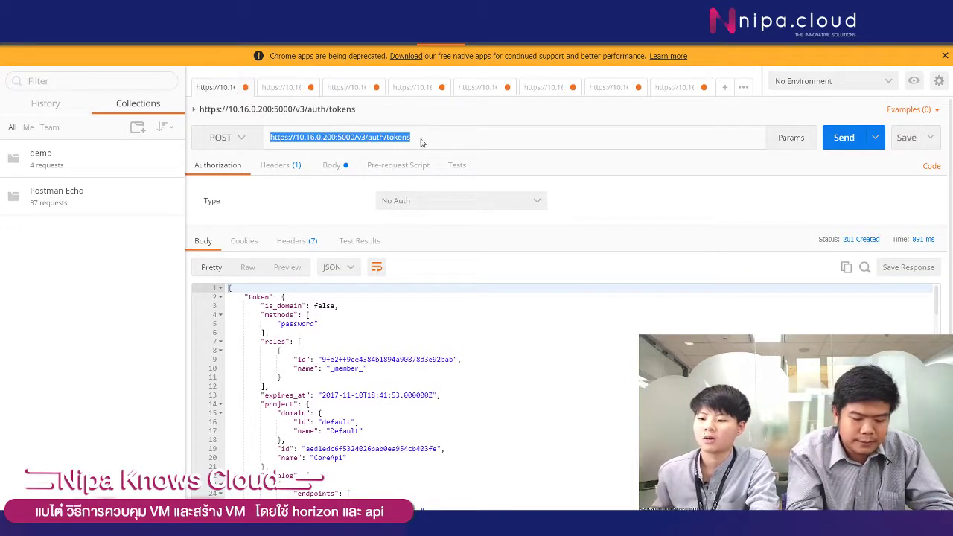
left_click(421, 141)
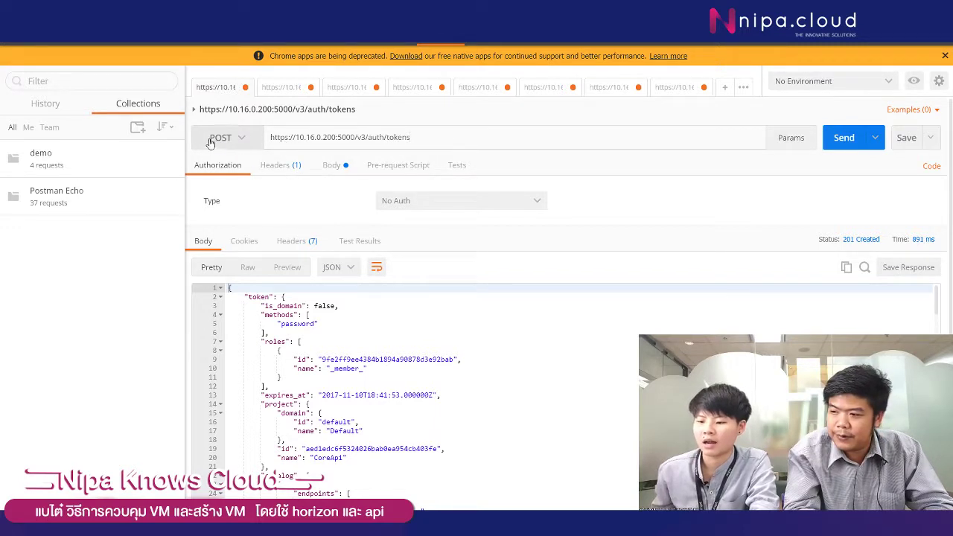
left_click(332, 165)
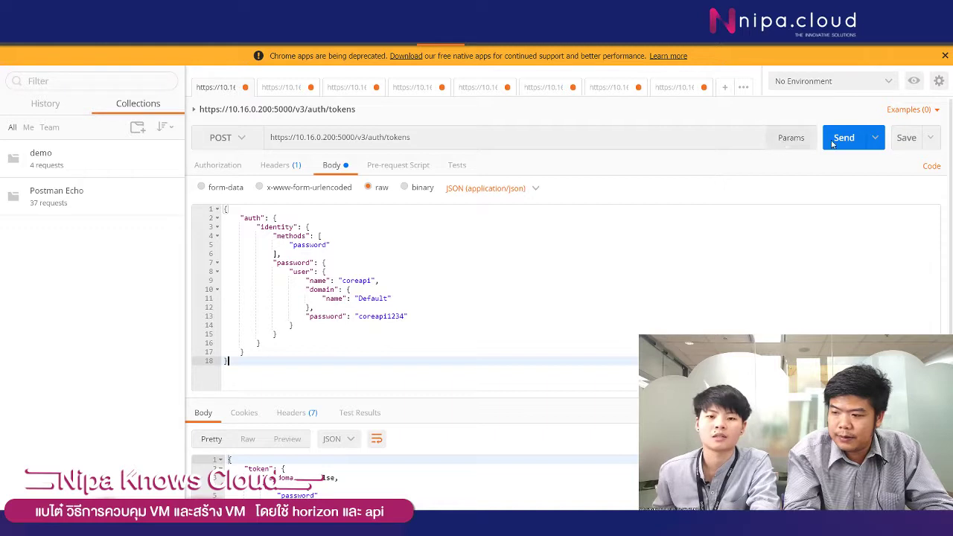
left_click(855, 142)
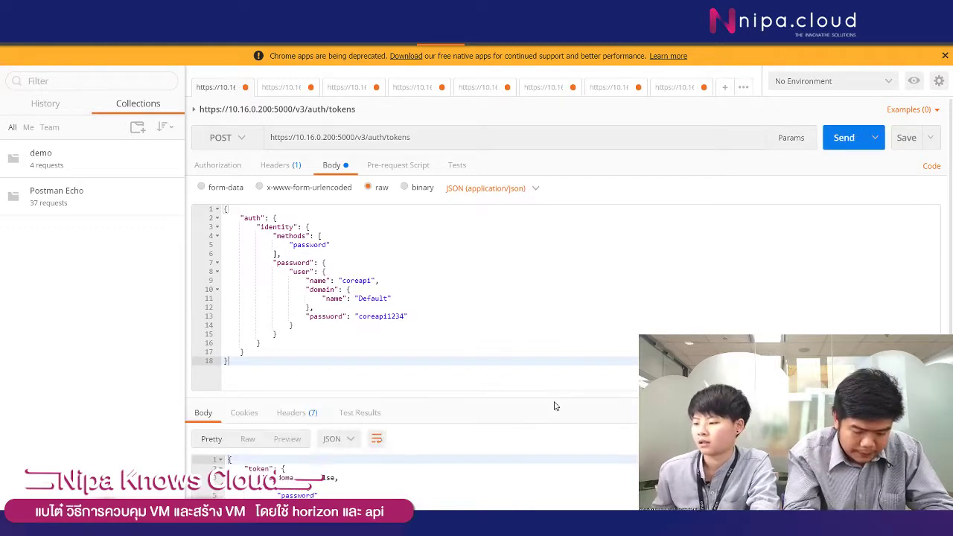
Enlarge the response area and copy the subject token value from the response headers
left_click_drag(546, 388, 571, 247)
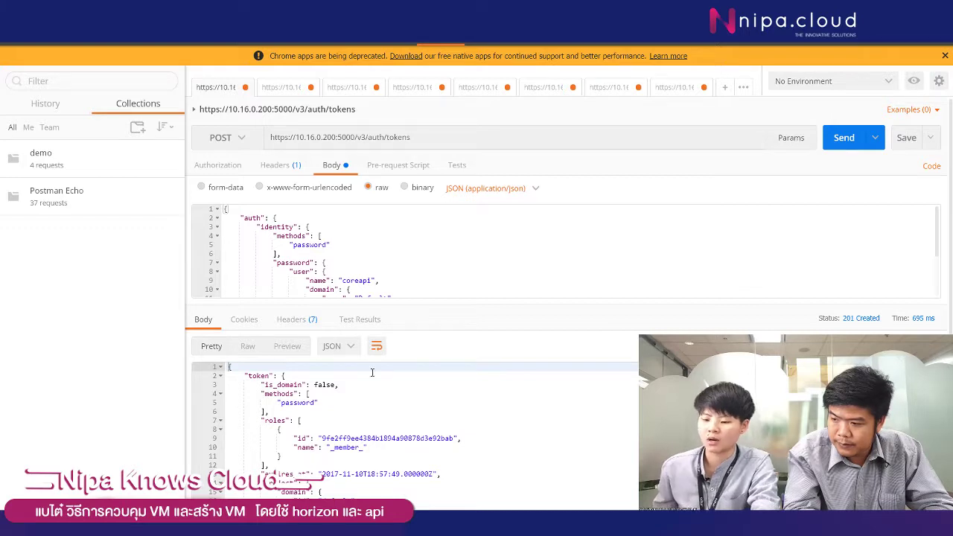
left_click(295, 320)
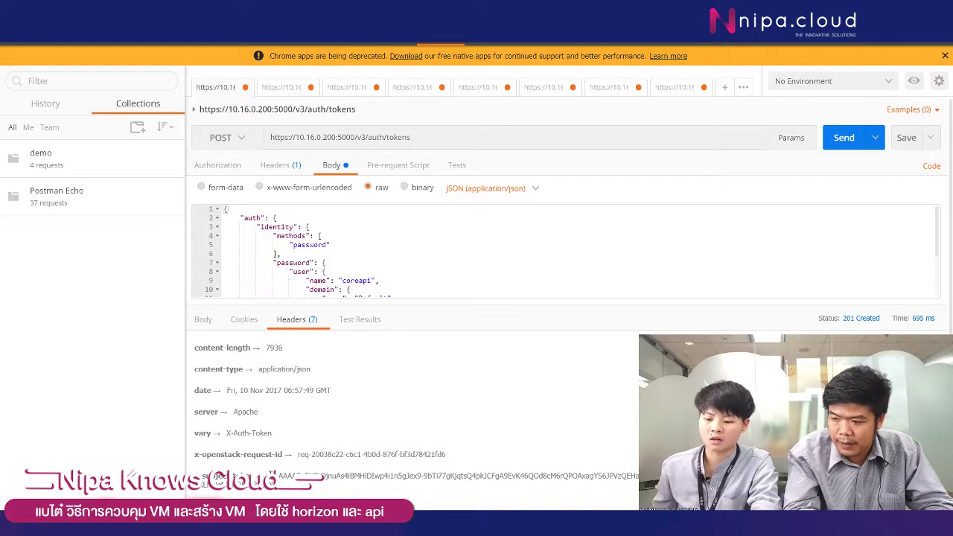
triple_click(279, 475)
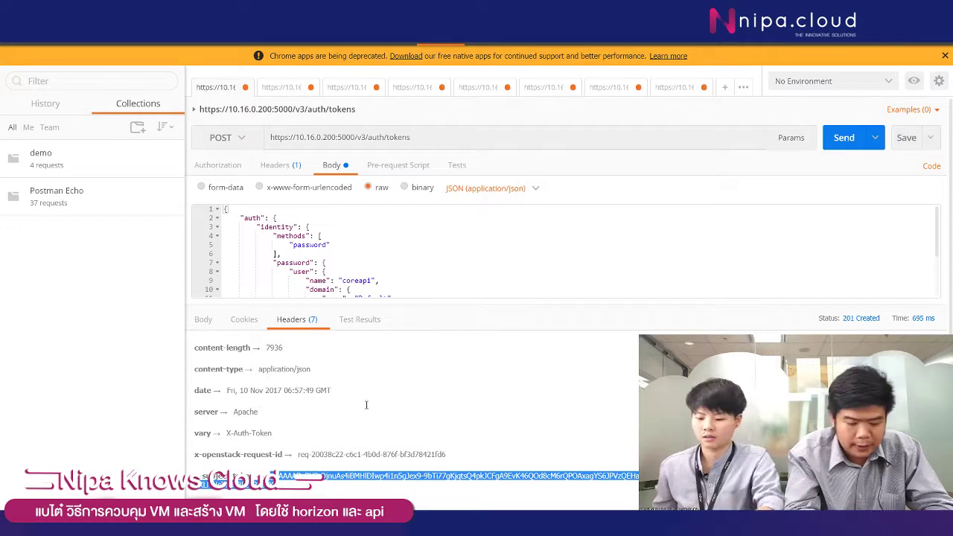
In the second open request, replace the x-auth-token header value with the copied token
left_click(273, 88)
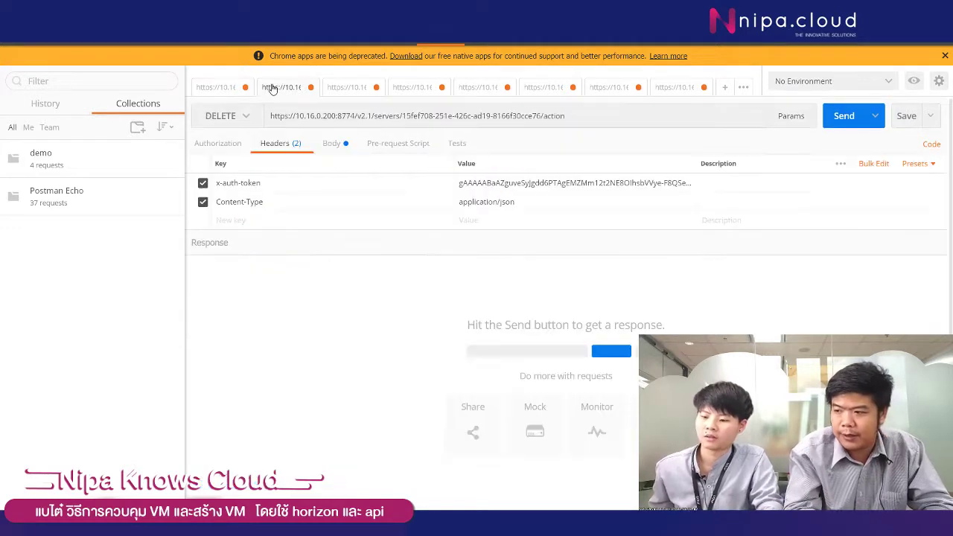
left_click(485, 183)
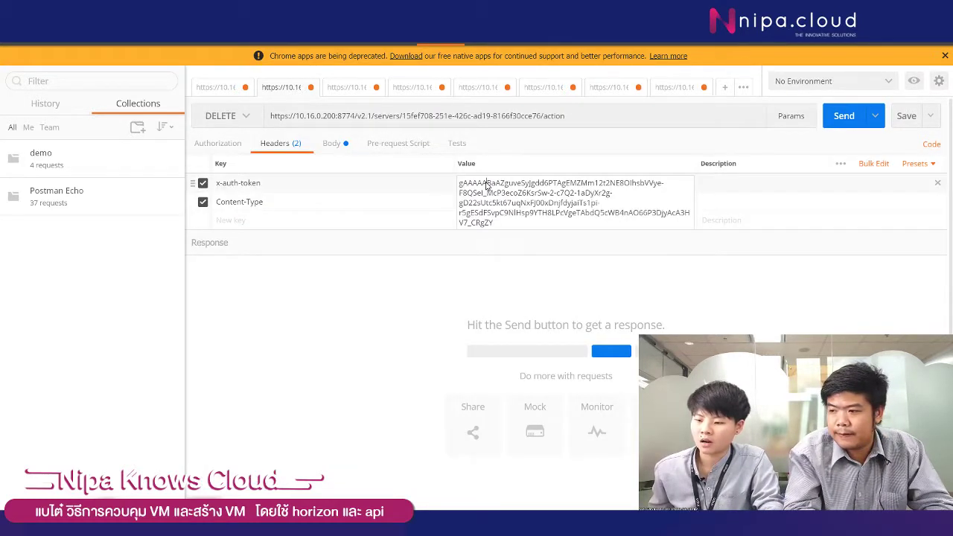
key("ctrl+a")
key("ctrl+v")
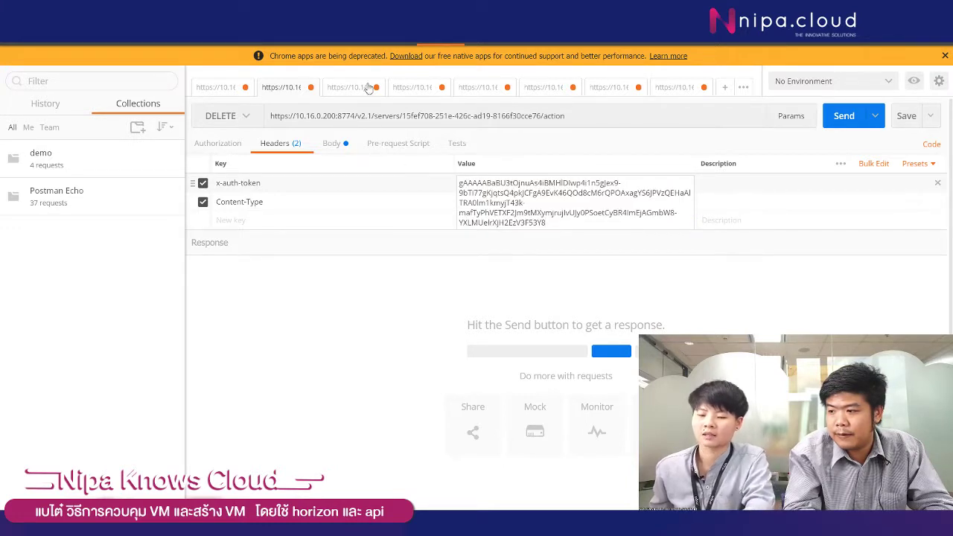
left_click(572, 117)
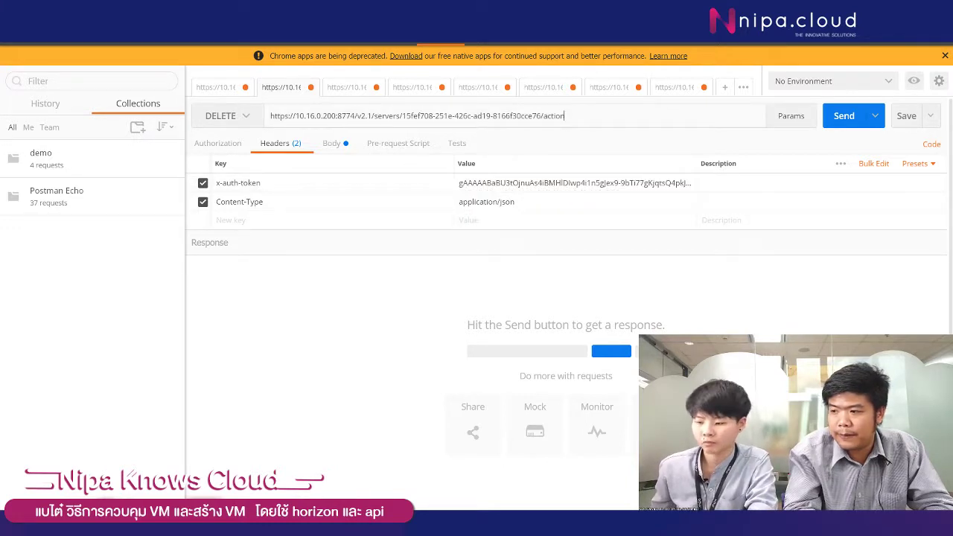
Switch to the Compute API documentation and view the details of the Start Server (os-start) action
left_click(383, 525)
left_click(432, 480)
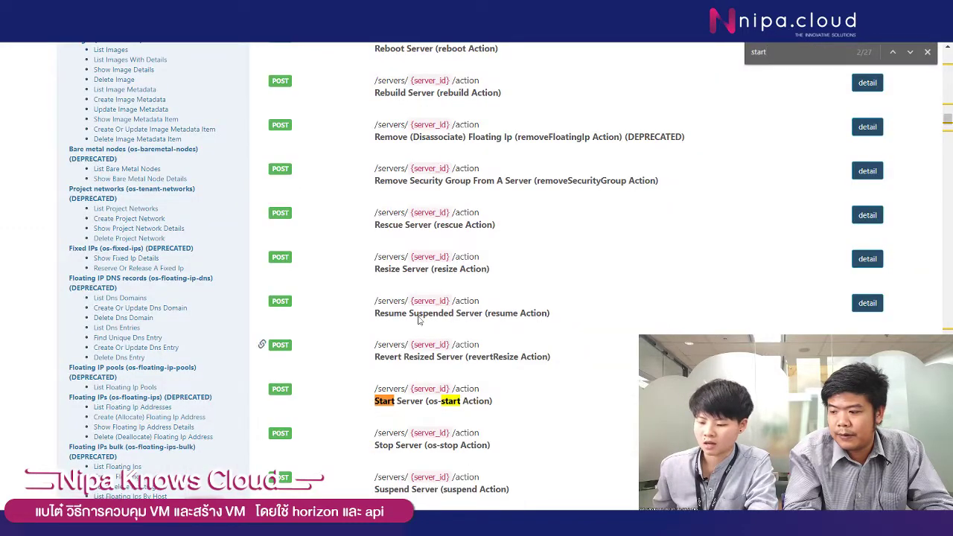
scroll(544, 357, "down", 2)
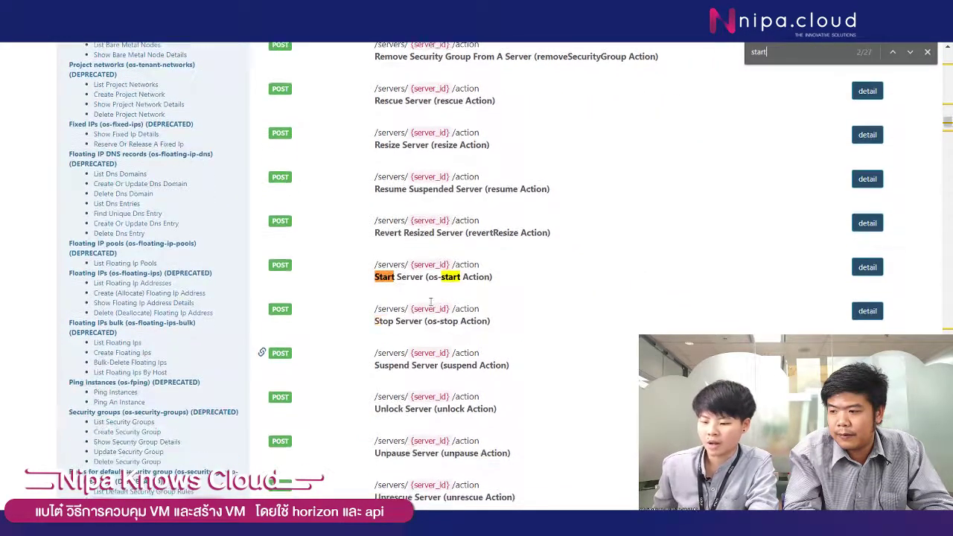
left_click_drag(411, 265, 450, 264)
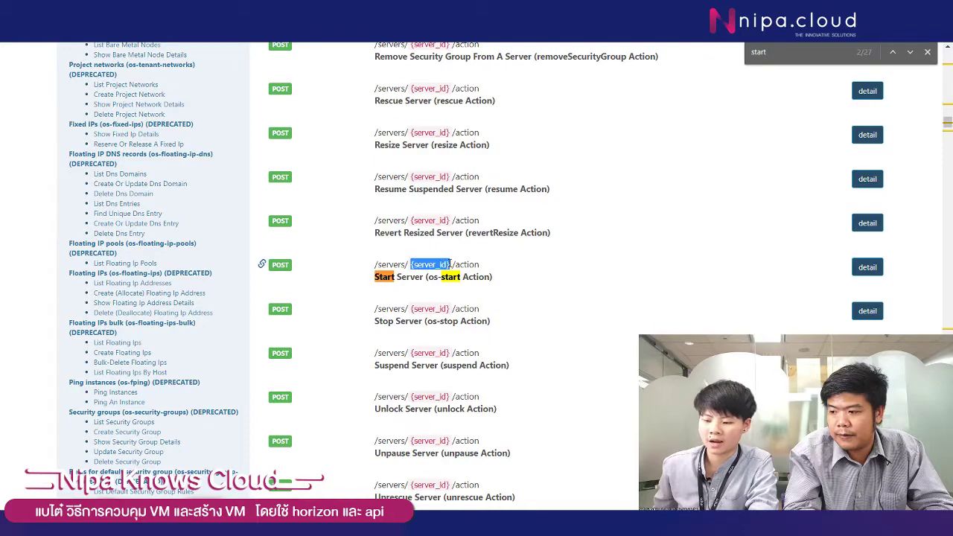
left_click(868, 266)
scroll(400, 318, "down", 4)
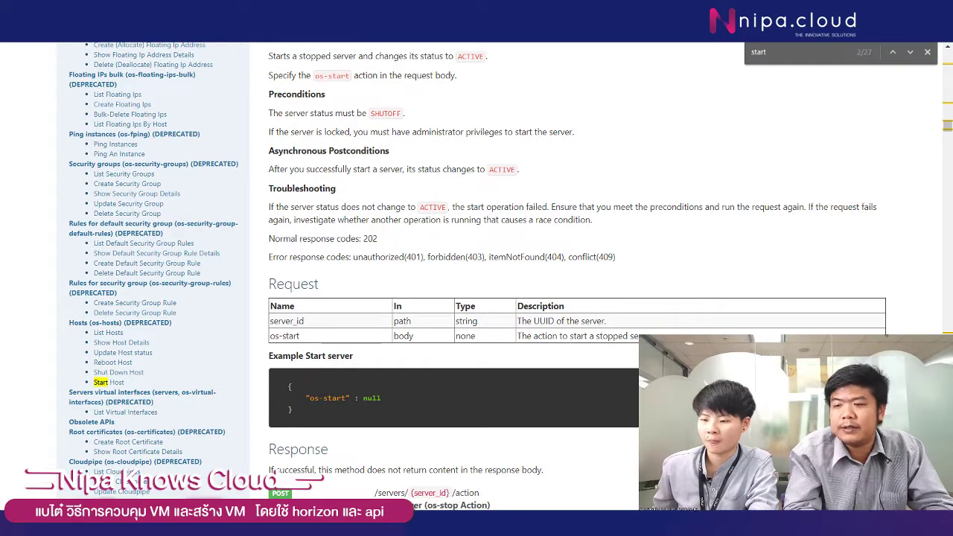
Copy the nipacloud instance's ID from its Horizon overview and replace the server ID in Postman's action request URL with it
key("ctrl+Tab")
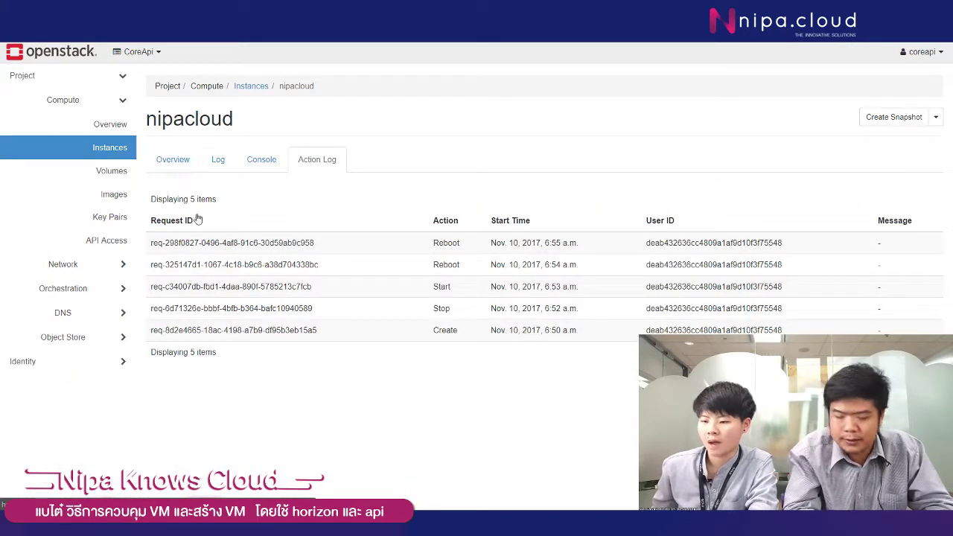
left_click(173, 166)
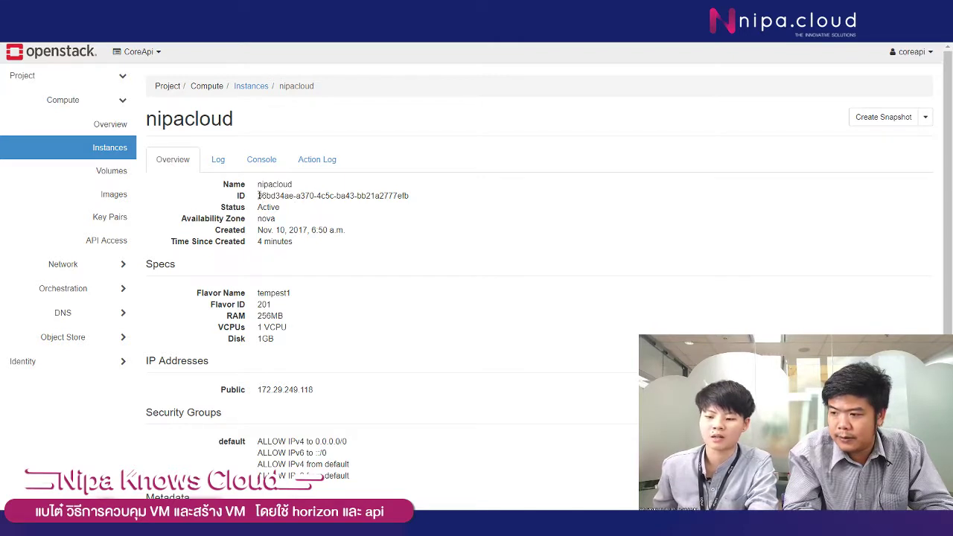
left_click_drag(258, 195, 410, 195)
key("ctrl+c")
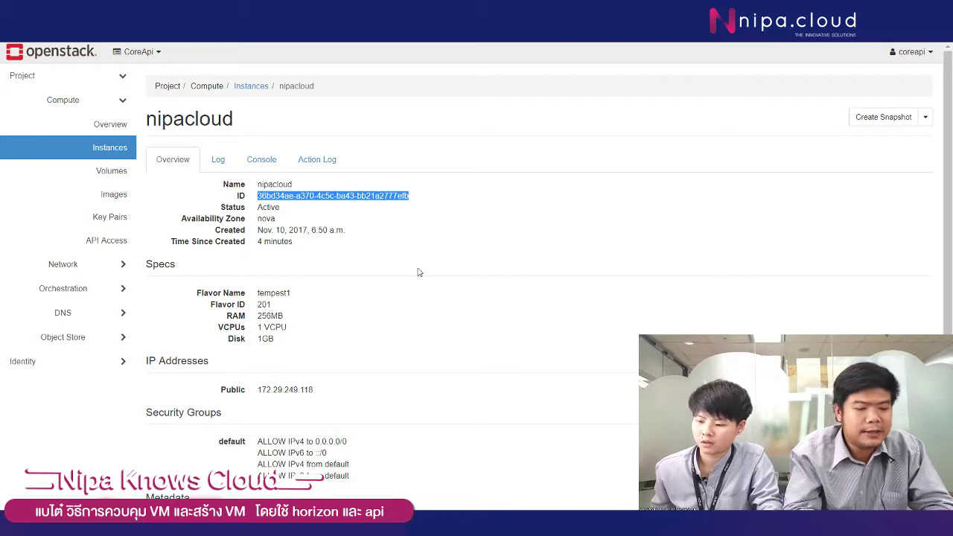
key("alt+Tab")
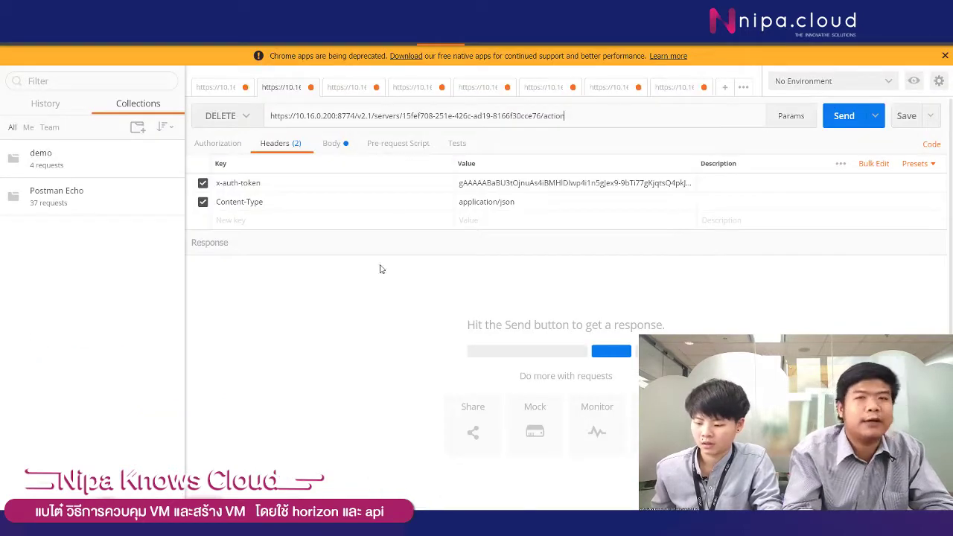
left_click_drag(403, 118, 542, 126)
key("ctrl+v")
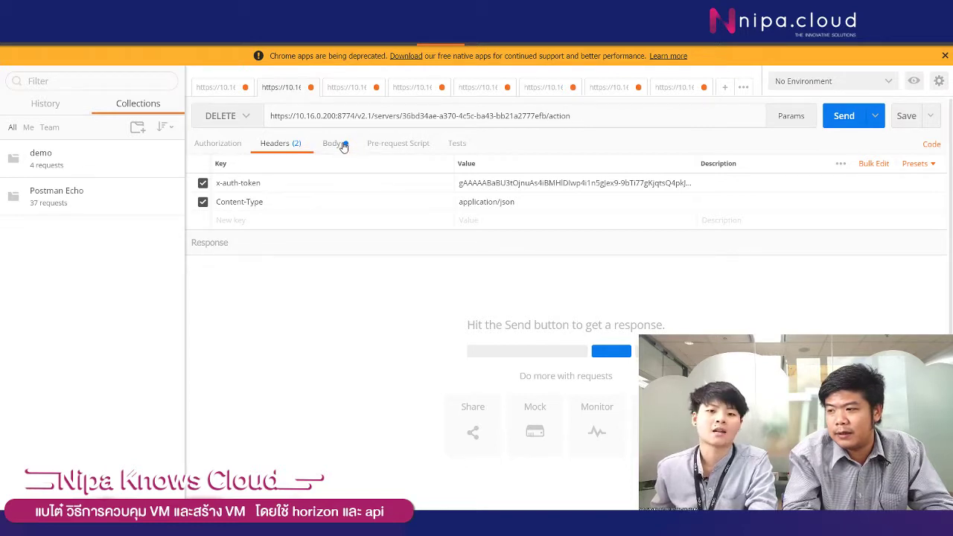
Set the server action request's method to POST and show its body
left_click(212, 119)
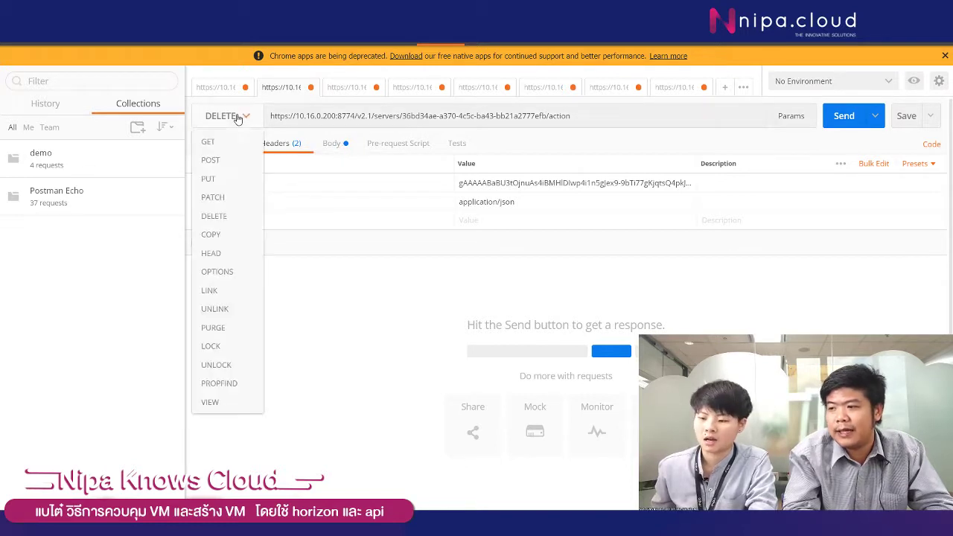
left_click(222, 162)
left_click(330, 149)
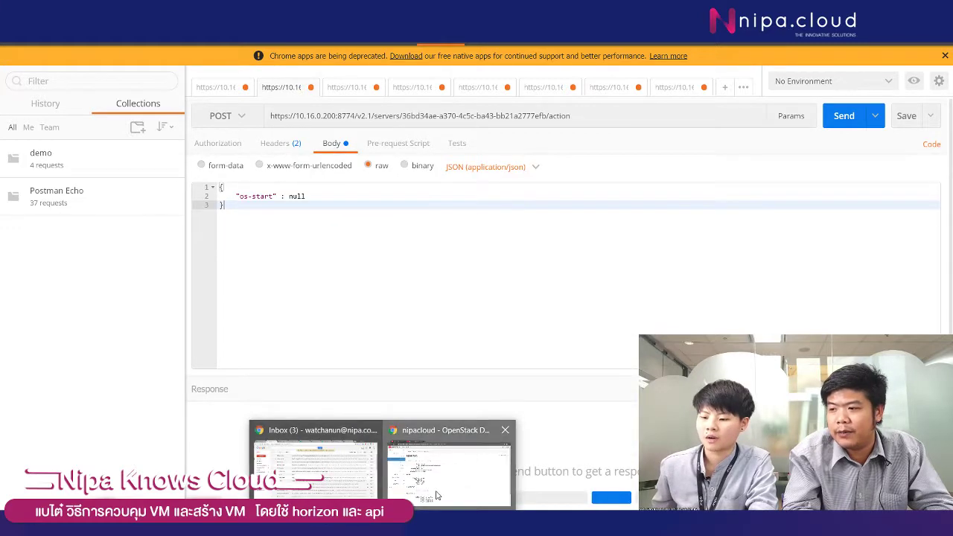
Switch to the Compute API documentation and examine the example request body for Start Server
left_click(438, 493)
key("alt+Tab")
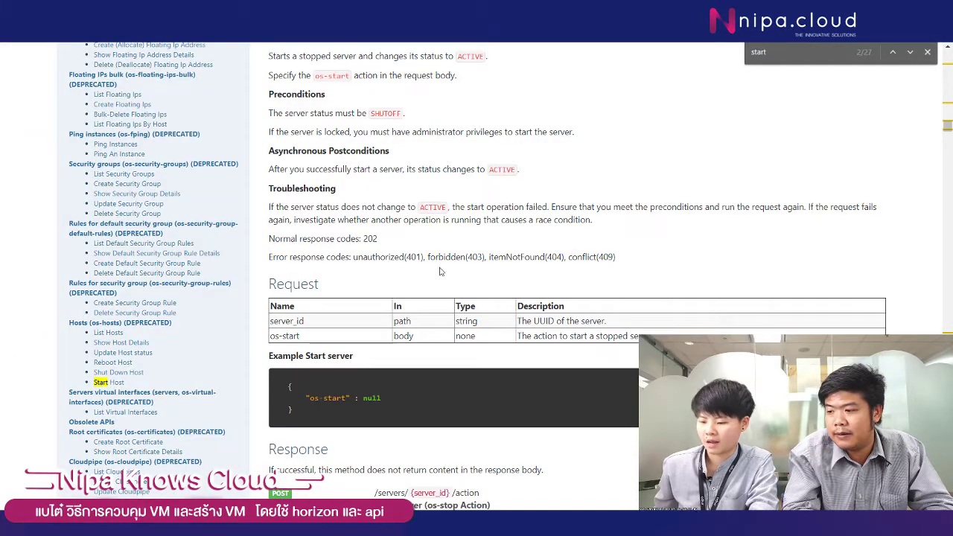
scroll(306, 335, "down", 2)
left_click_drag(304, 336, 386, 340)
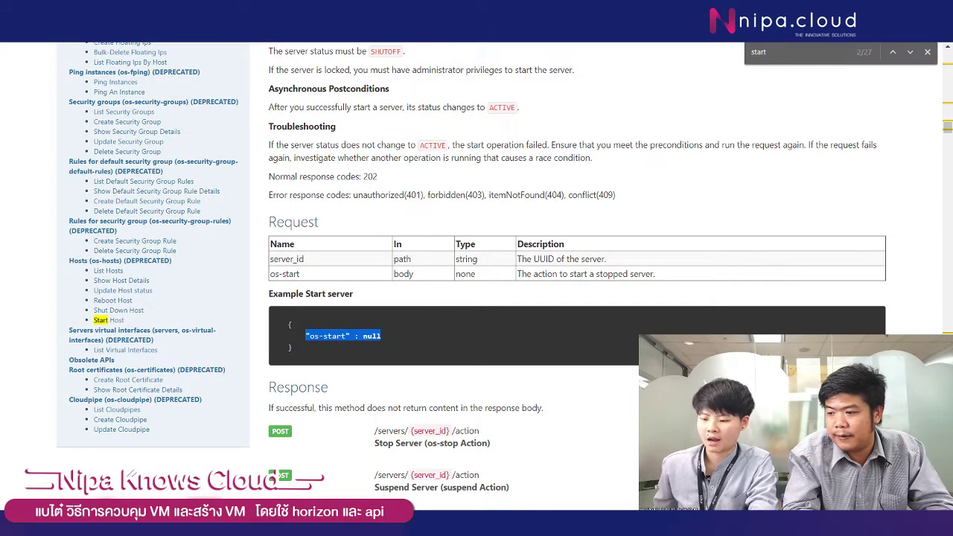
Switch to Postman, send the POST server action request with the "os-start" : null body, and enlarge the response area
key("alt+Tab")
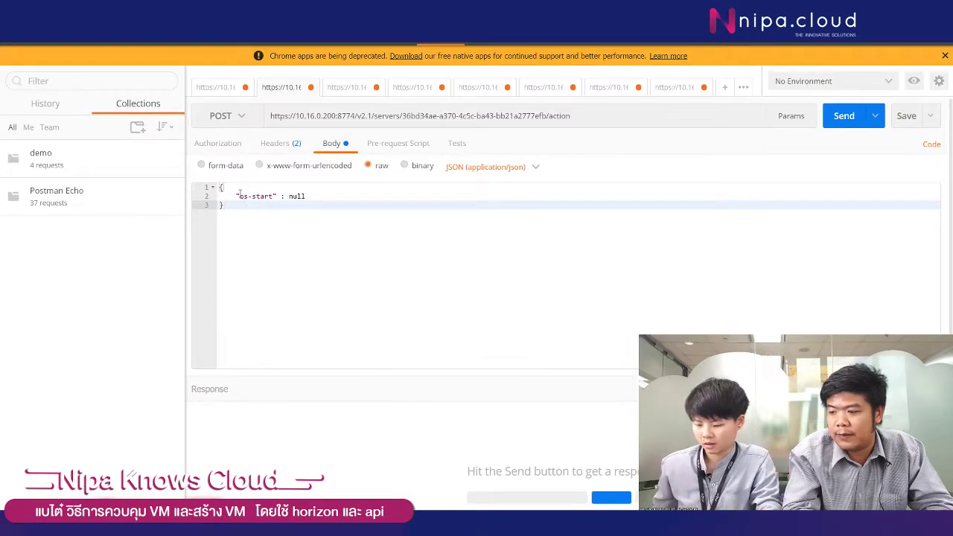
left_click_drag(236, 196, 307, 197)
left_click(311, 196)
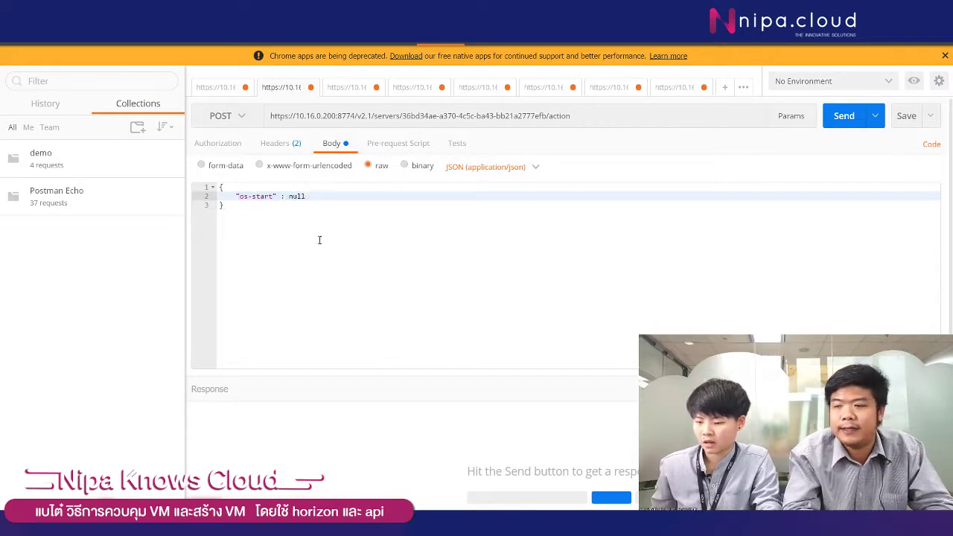
key("Down")
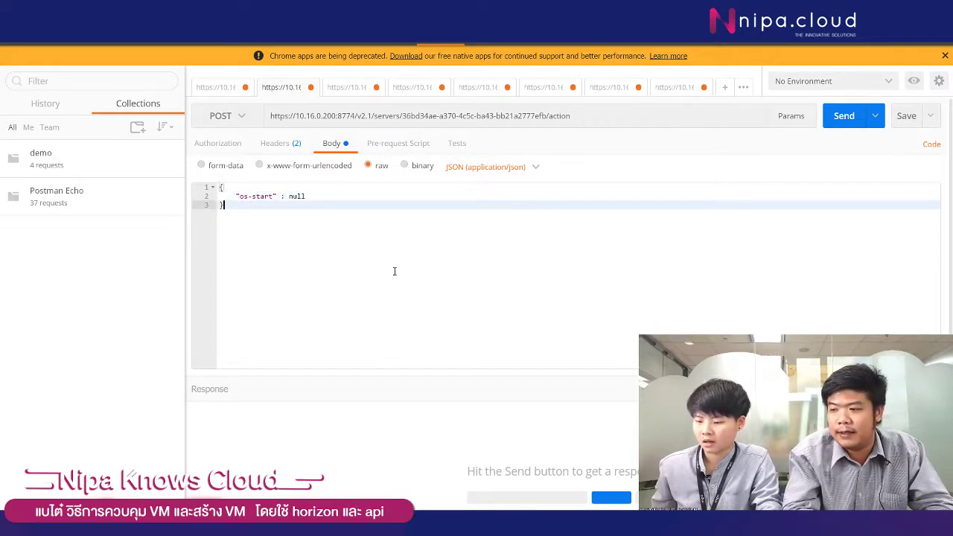
left_click(838, 119)
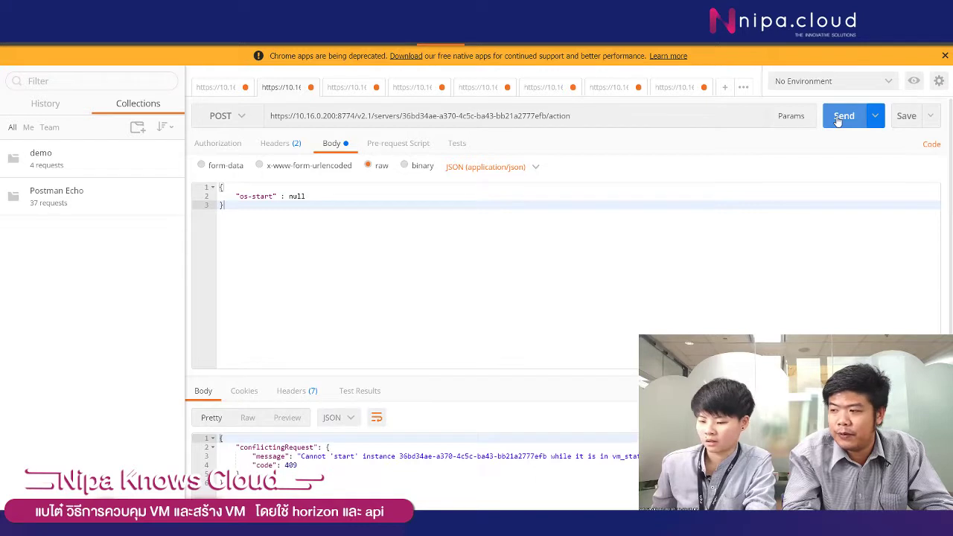
left_click_drag(577, 366, 620, 245)
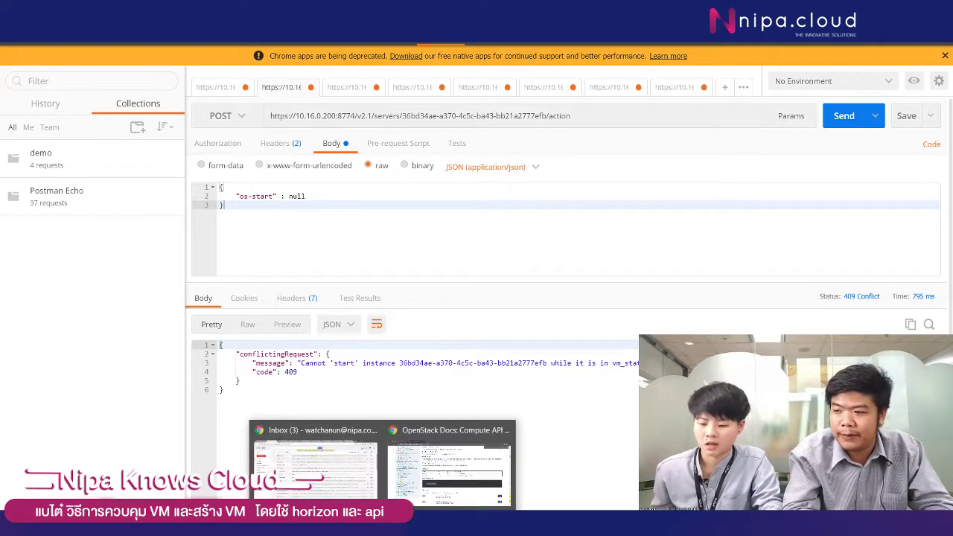
Switch to the Compute API documentation, expand the Stop Server action's details and copy the "os-stop" : null line from its example
left_click(426, 399)
scroll(490, 356, "down", 2)
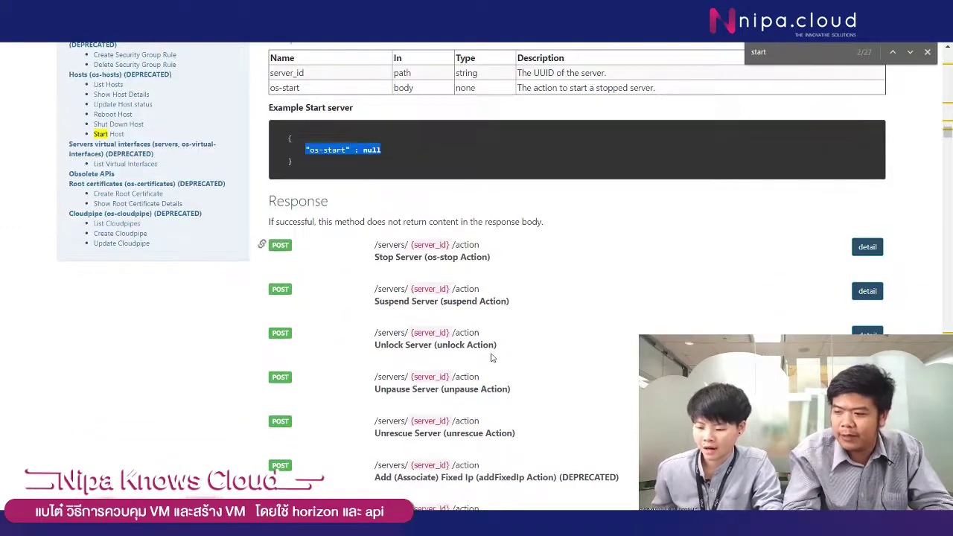
scroll(480, 358, "down", 2)
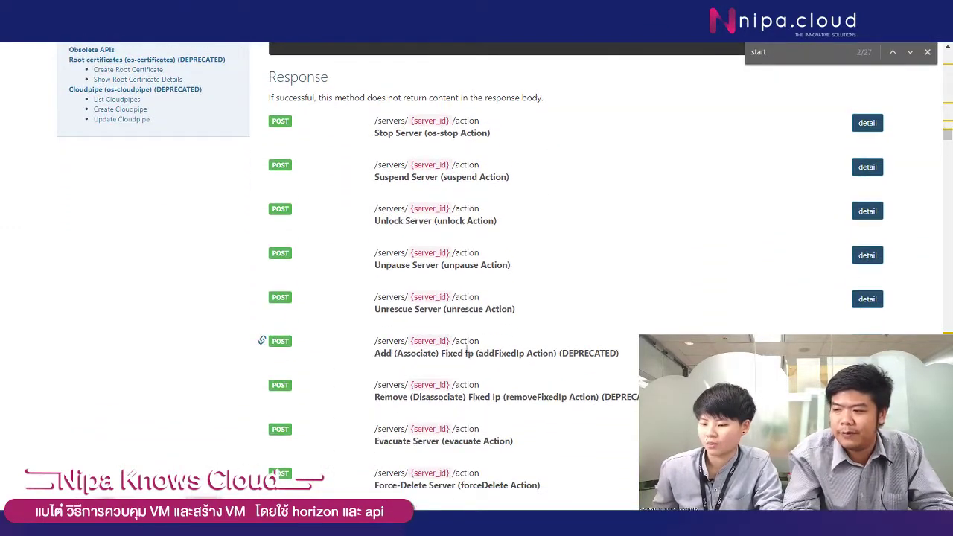
left_click(867, 123)
scroll(451, 297, "down", 2)
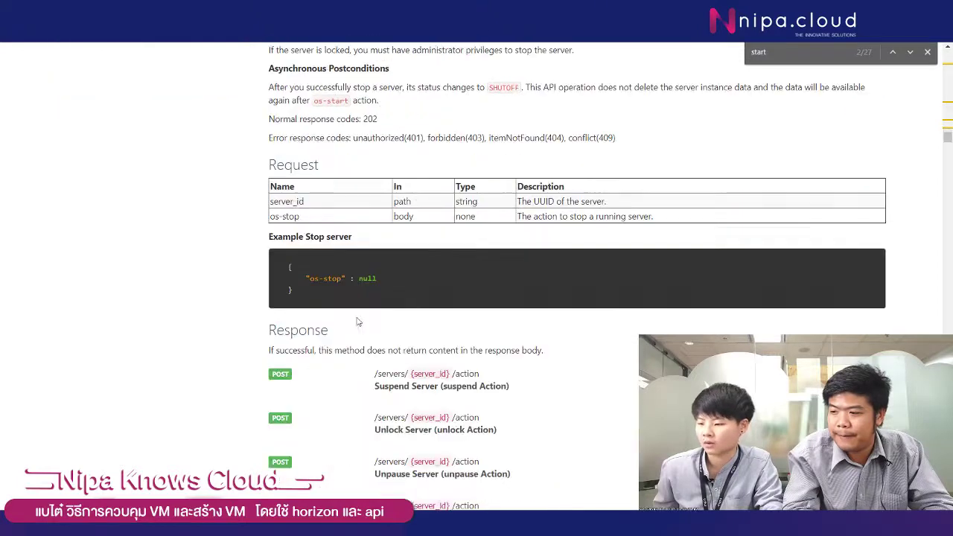
left_click_drag(305, 278, 380, 278)
key("ctrl+c")
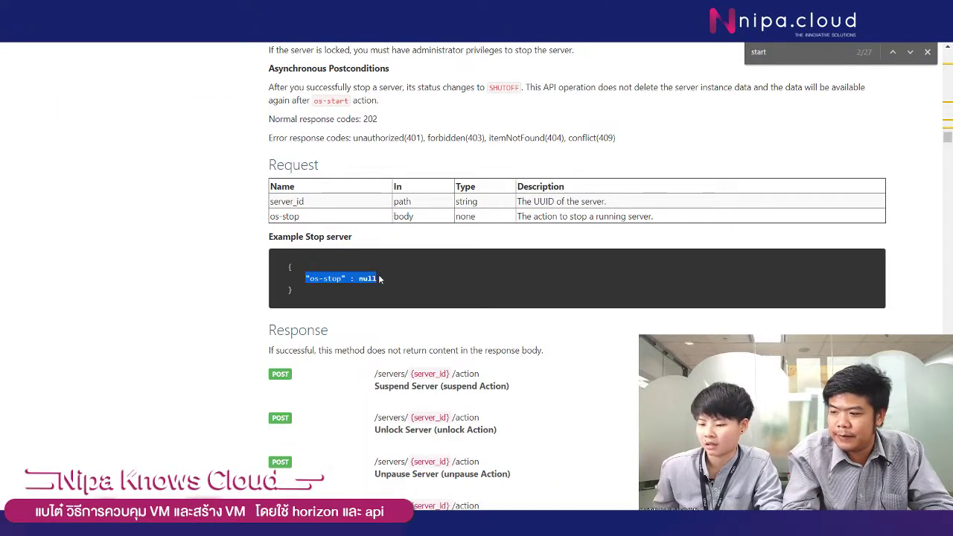
Switch to Postman, replace the body's start action with "os-stop" : null and send the POST request
key("alt+Tab")
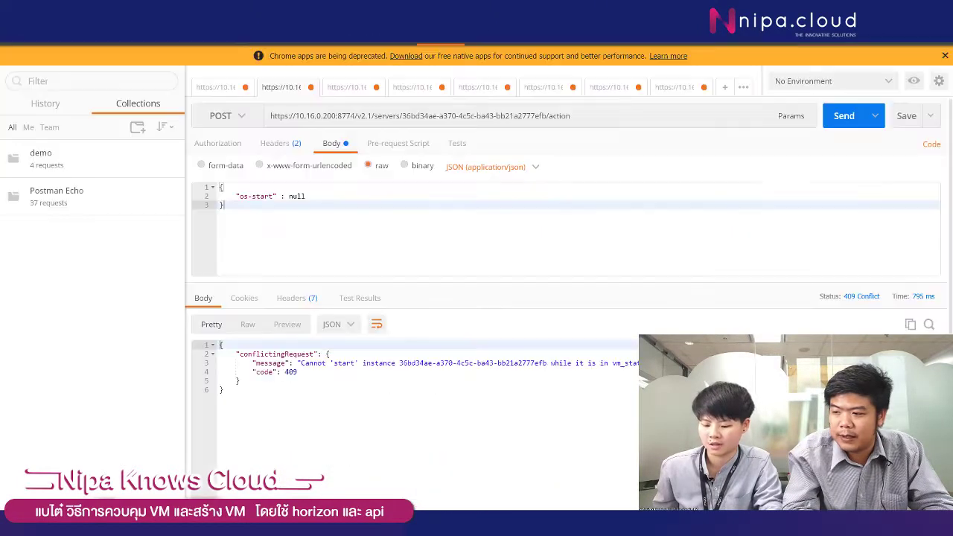
left_click_drag(236, 196, 307, 197)
key("ctrl+v")
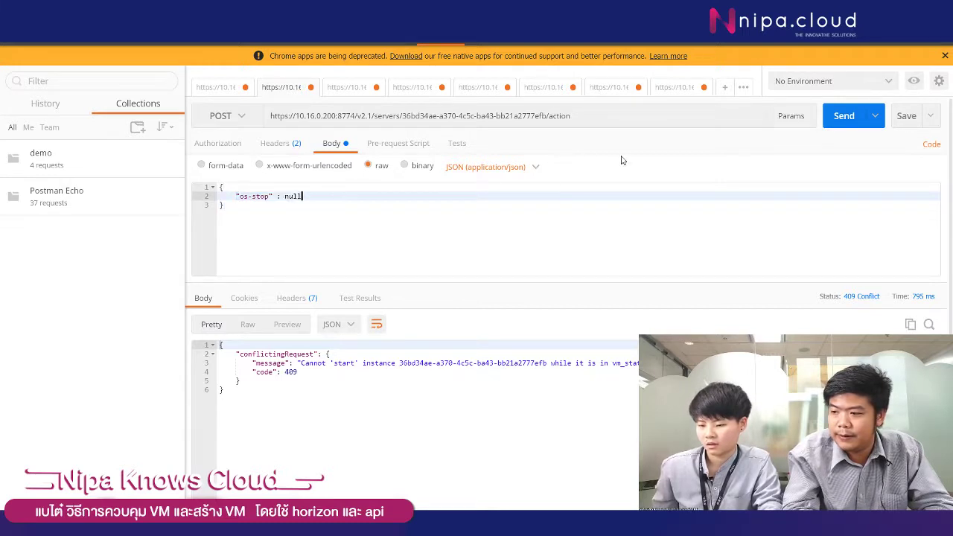
left_click(845, 121)
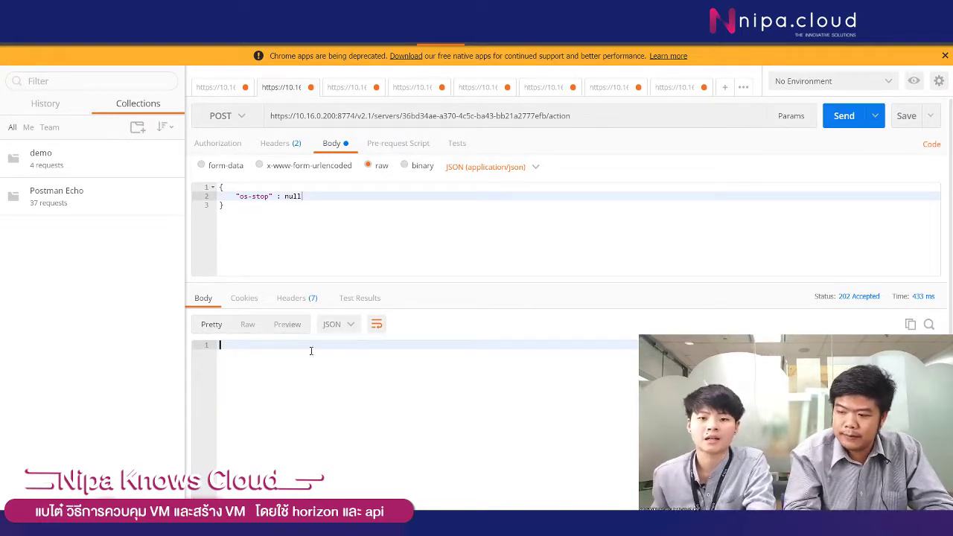
Switch to Horizon, return to the Instances list and check the nipacloud instance's status
left_click(412, 483)
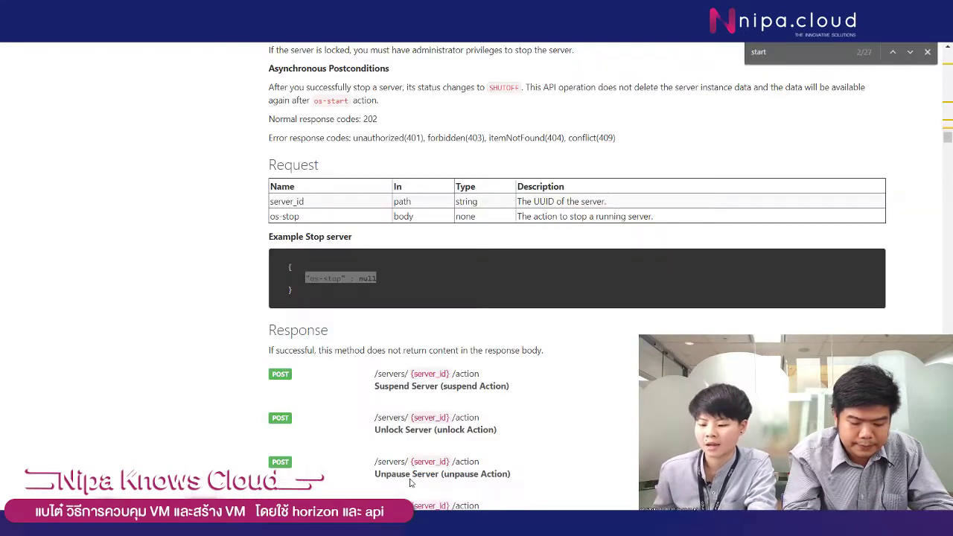
key("alt+Tab")
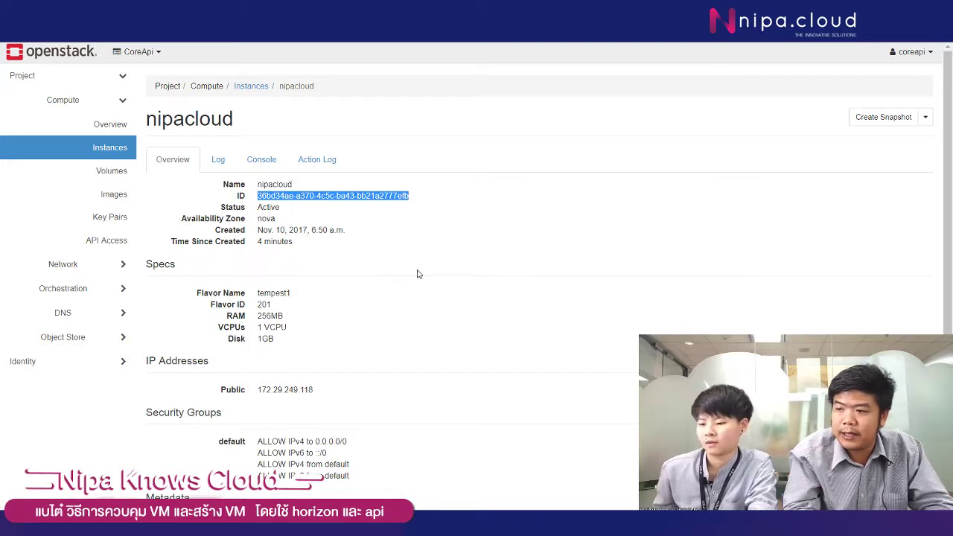
key("alt+Left")
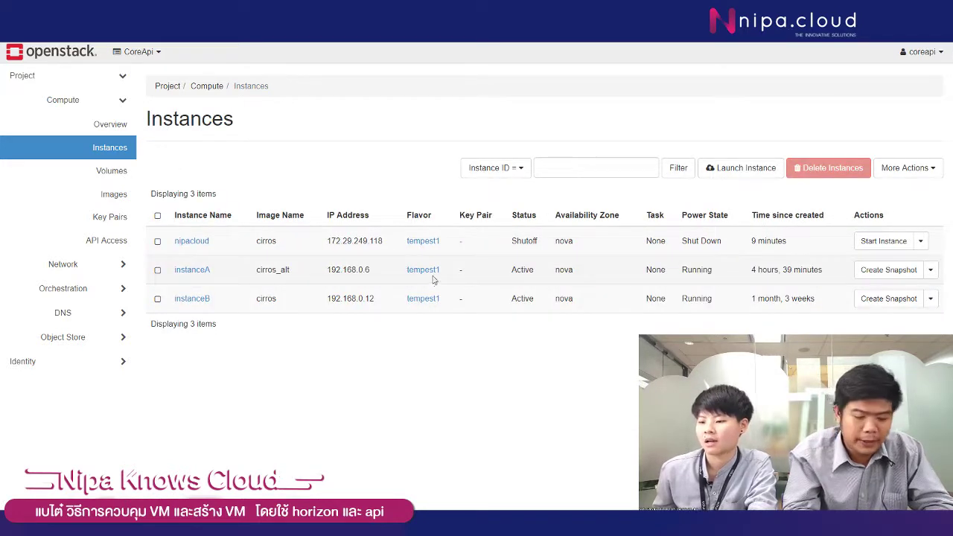
left_click_drag(511, 242, 543, 243)
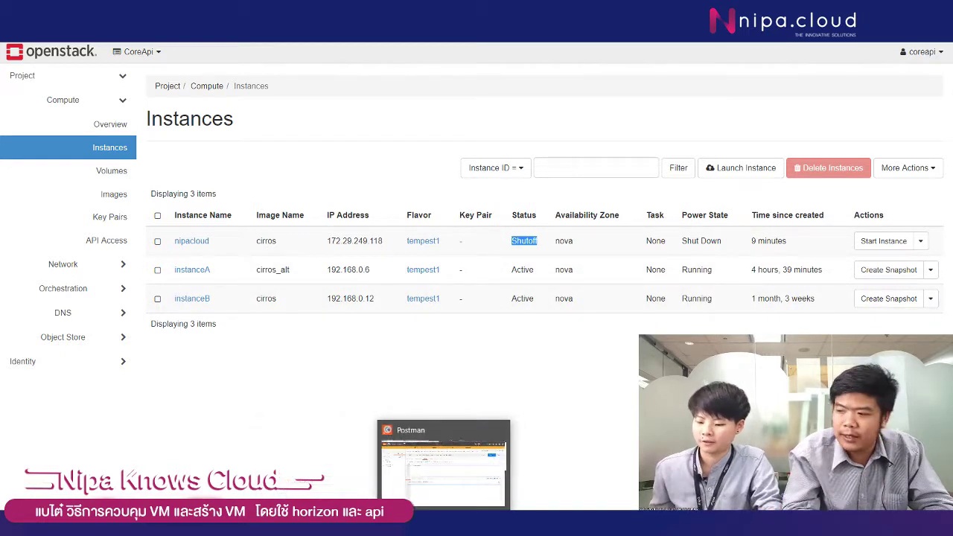
Switch to the Compute API documentation and search it for "reboot" to find the Reboot Server action
mouse_move(411, 528)
left_click(447, 477)
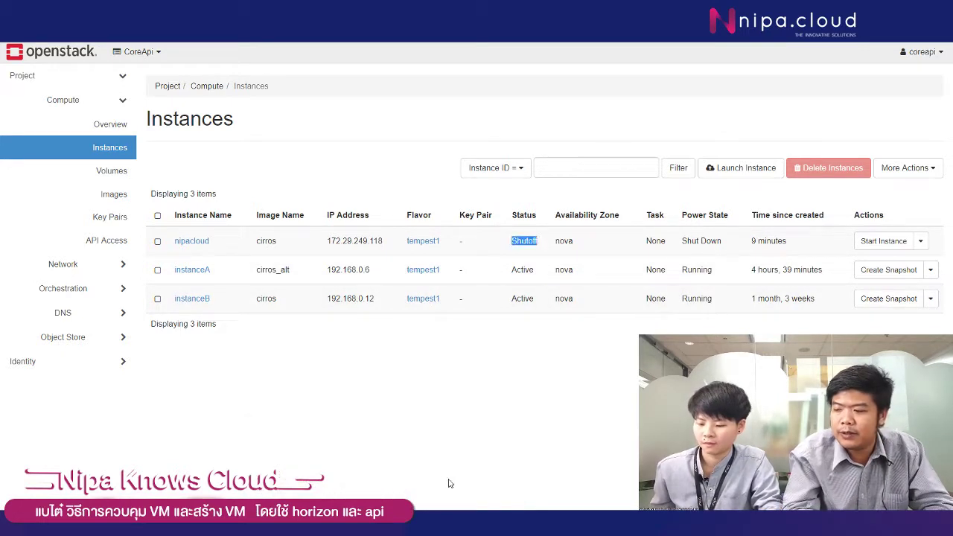
key("alt+Tab")
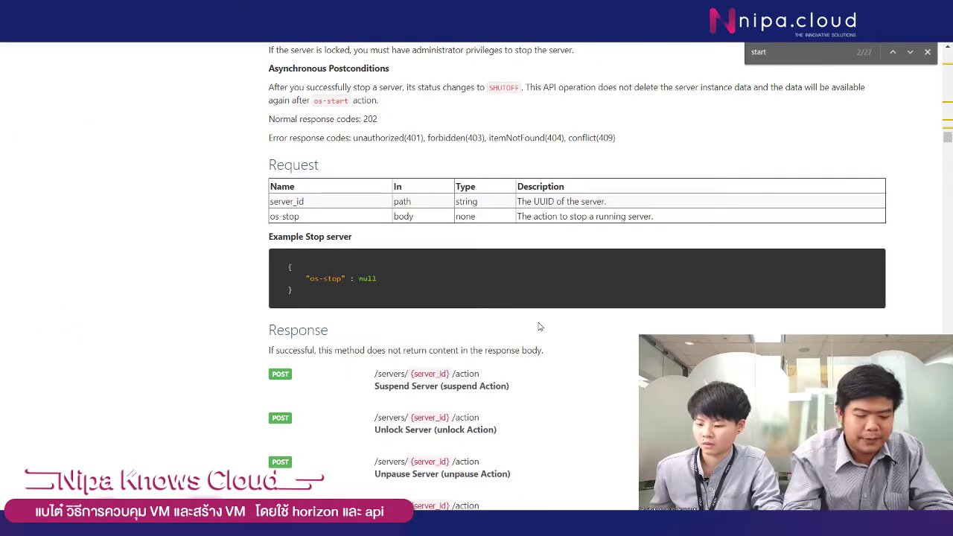
key("ctrl+f")
type("reb")
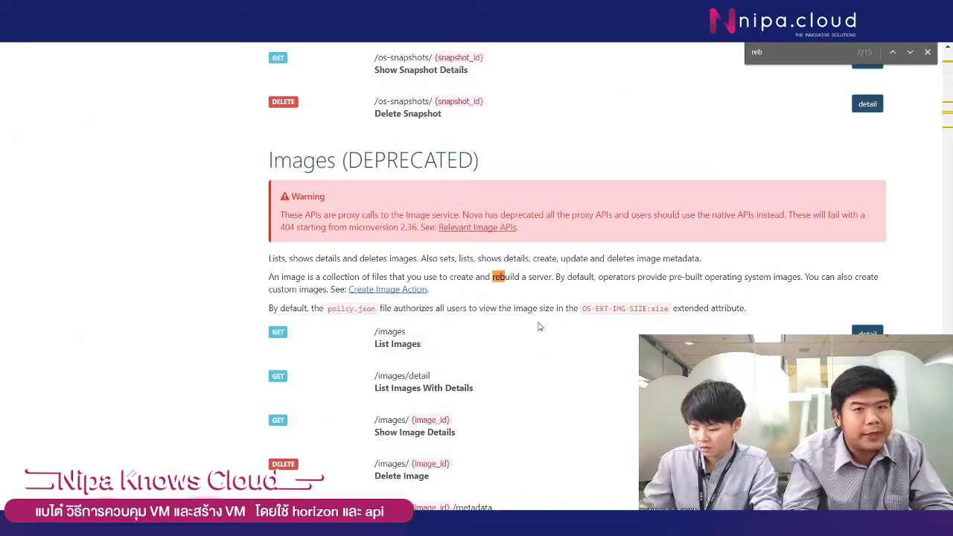
type("oot")
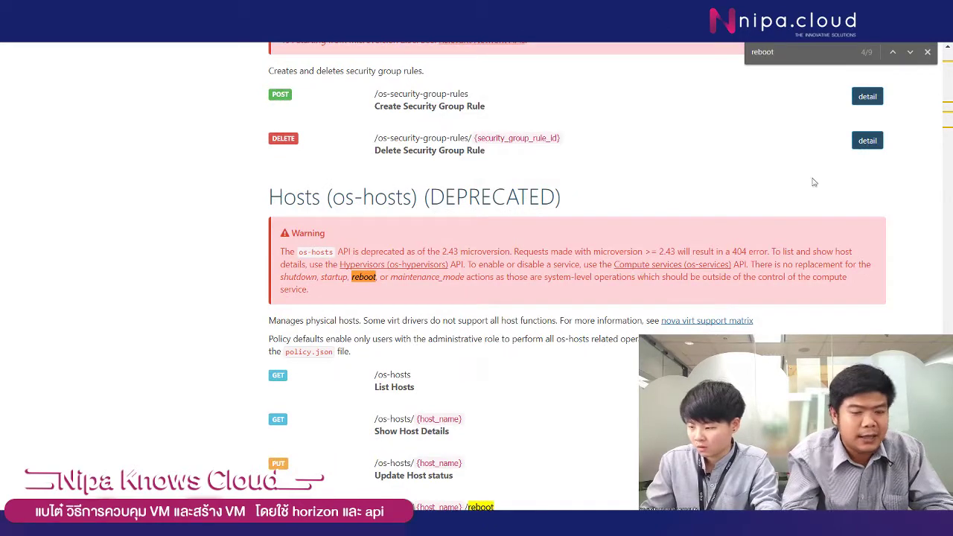
left_click(894, 54)
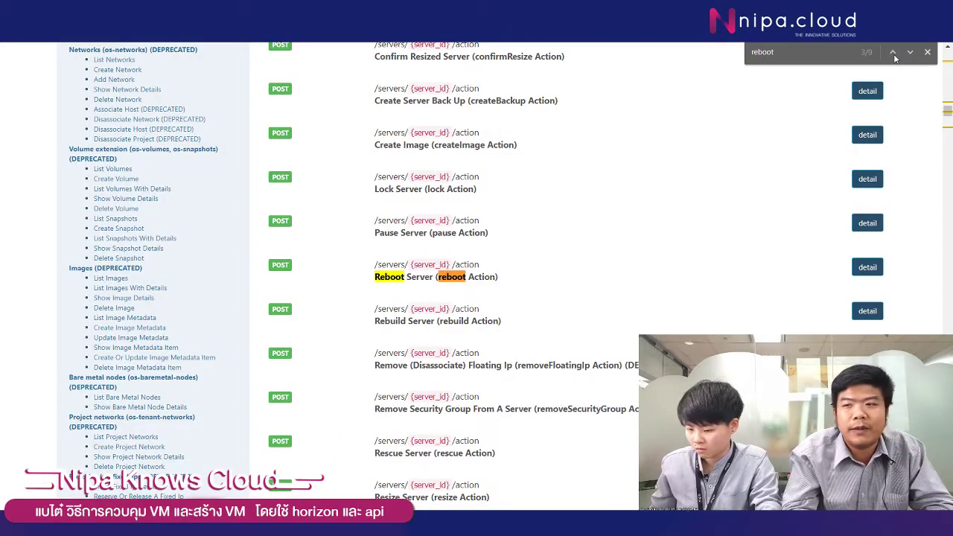
Expand the Reboot Server action's details and copy the "reboot" block with type "HARD" from its example
left_click(868, 266)
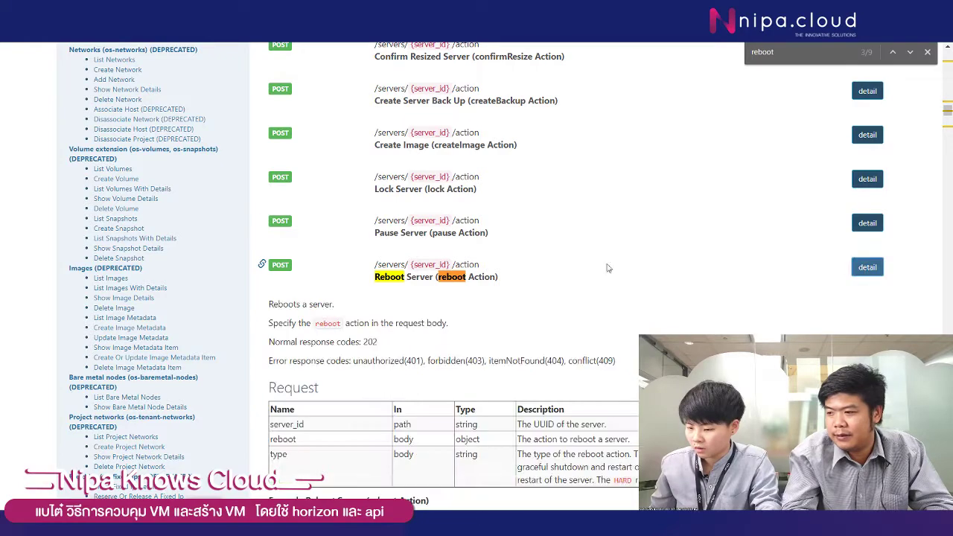
scroll(595, 291, "down", 2)
scroll(594, 291, "down", 1)
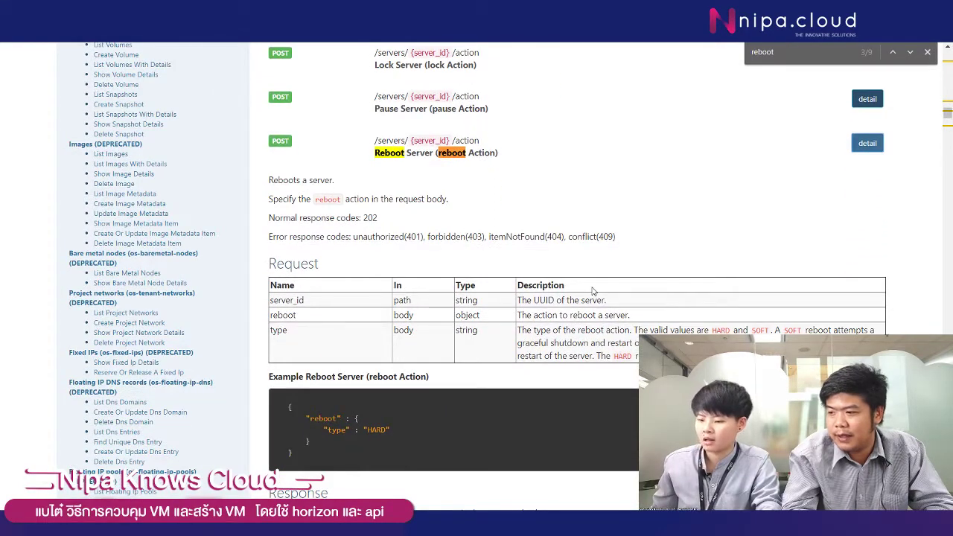
scroll(594, 292, "down", 1)
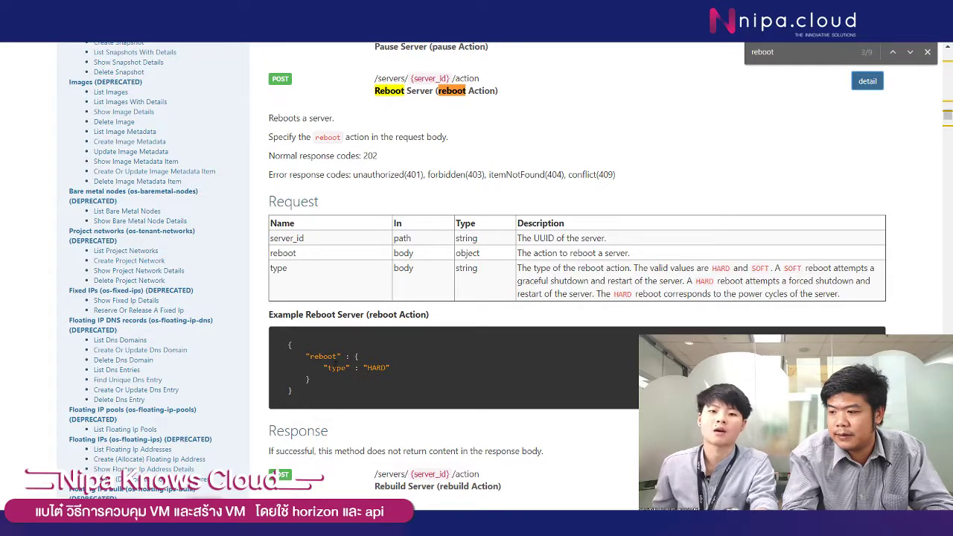
left_click_drag(306, 355, 317, 380)
key("ctrl+c")
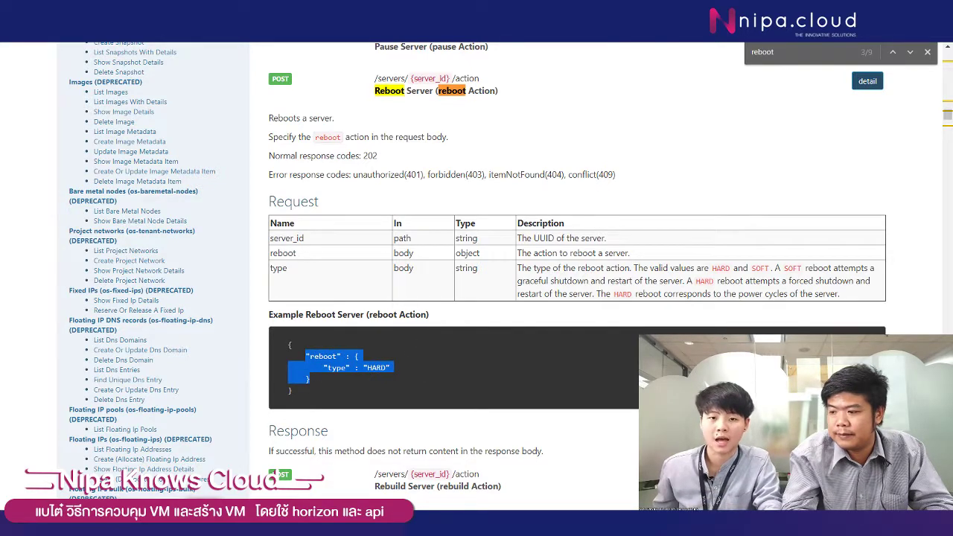
key("alt+Tab")
left_click_drag(231, 196, 321, 198)
type("\"os-stop\": null")
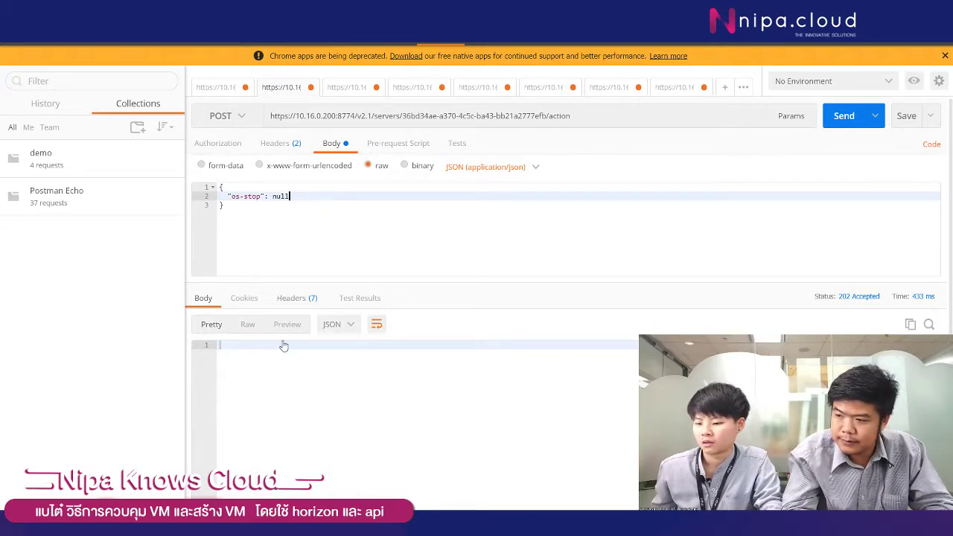
left_click(417, 470)
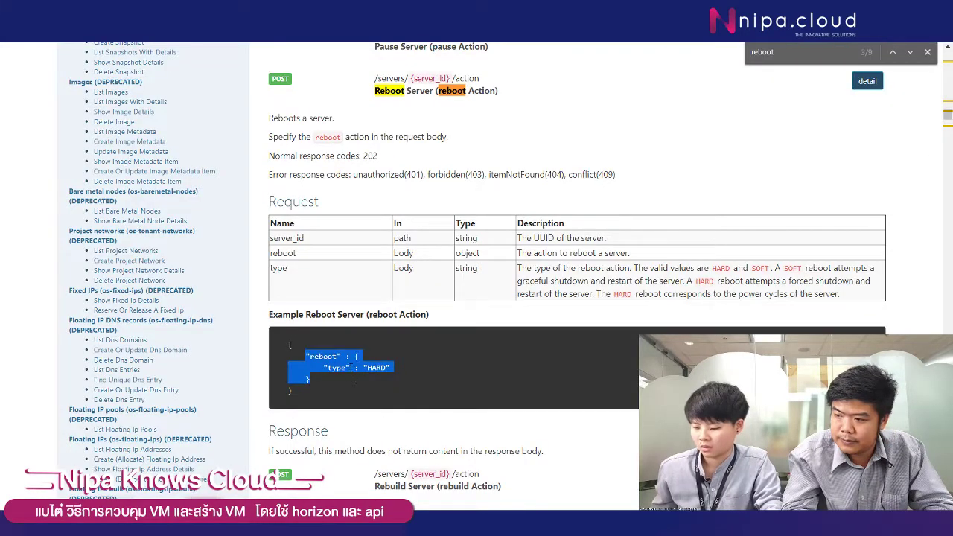
Switch to Postman, replace the body's "os-stop" line with the "reboot" block of type "HARD" and send the POST request
left_click(424, 481)
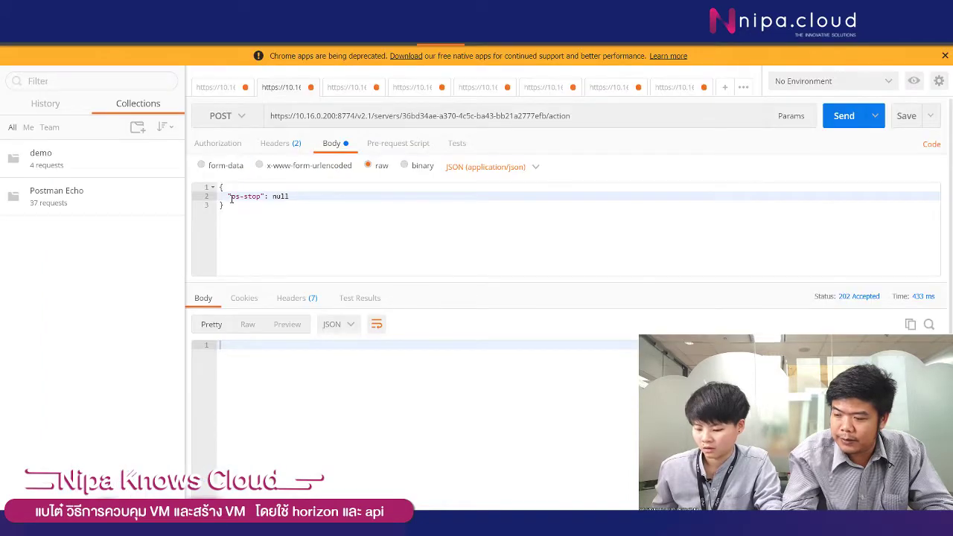
left_click_drag(228, 196, 330, 196)
key("ctrl+v")
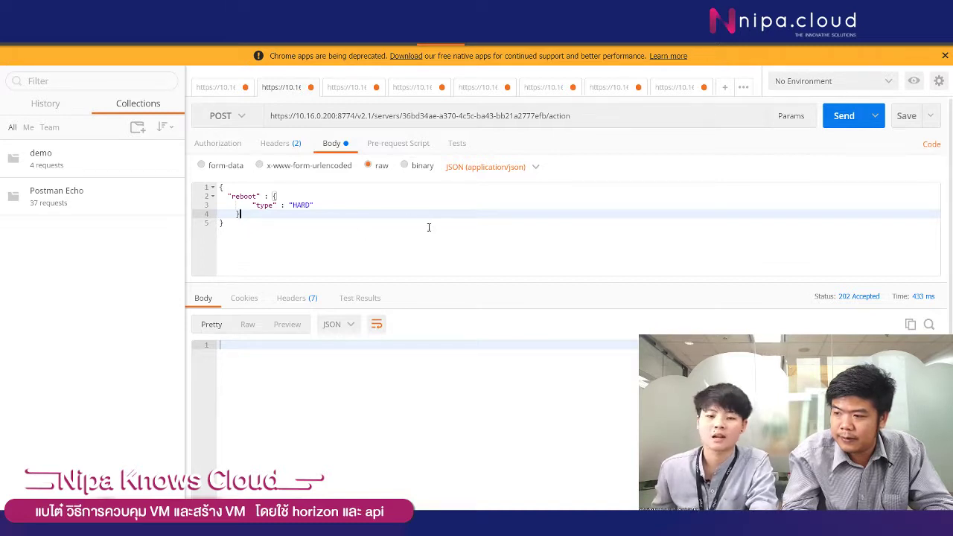
left_click(845, 118)
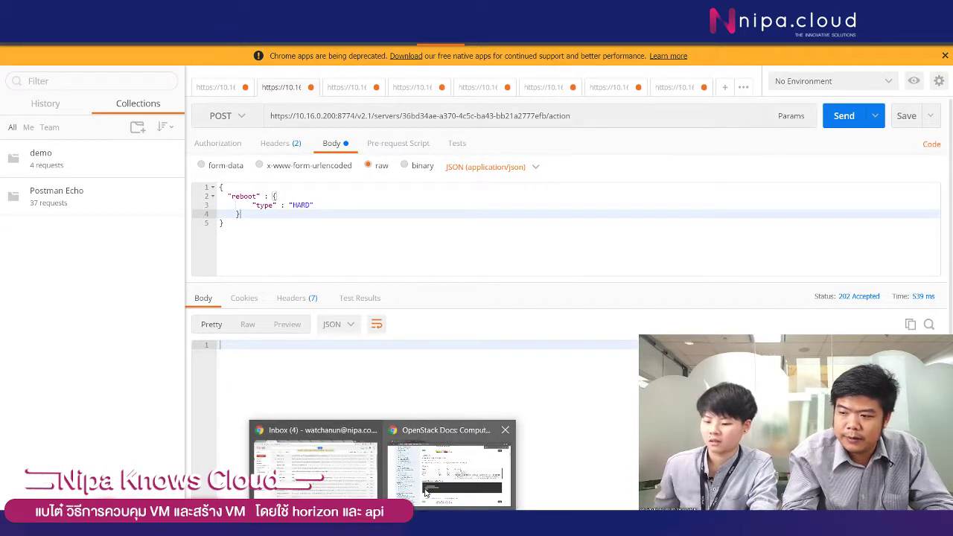
Switch to Horizon, open the nipacloud instance and check the latest entry in its Action Log
left_click(426, 491)
key("ctrl+Tab")
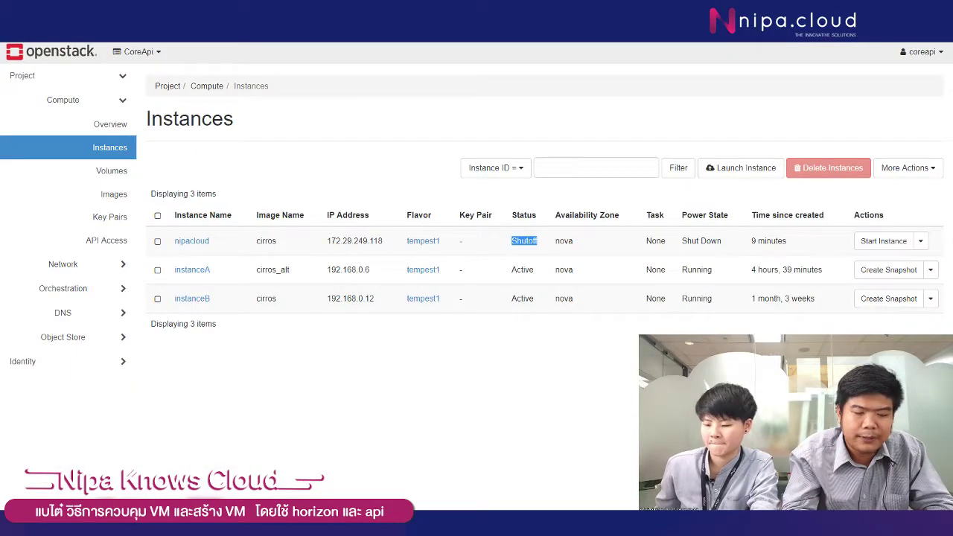
left_click(192, 242)
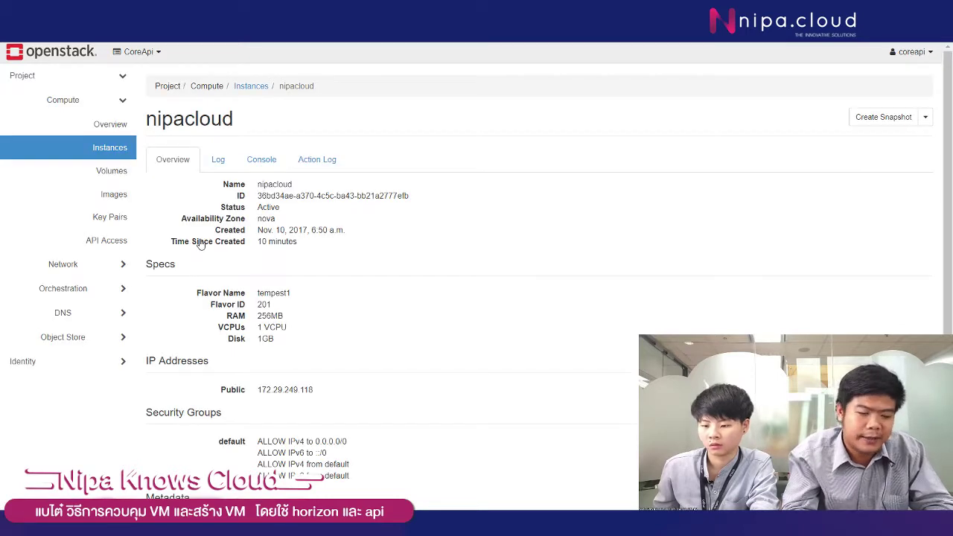
left_click(336, 171)
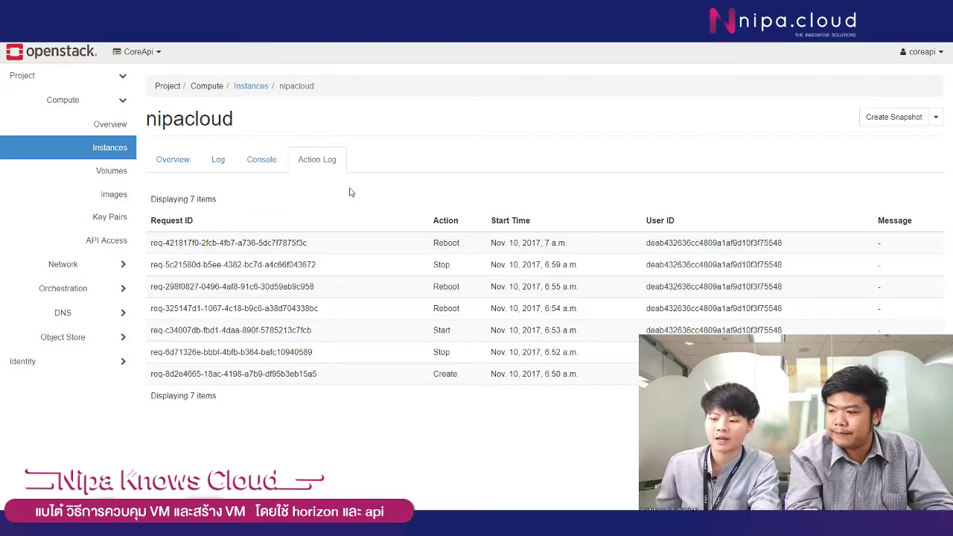
double_click(438, 243)
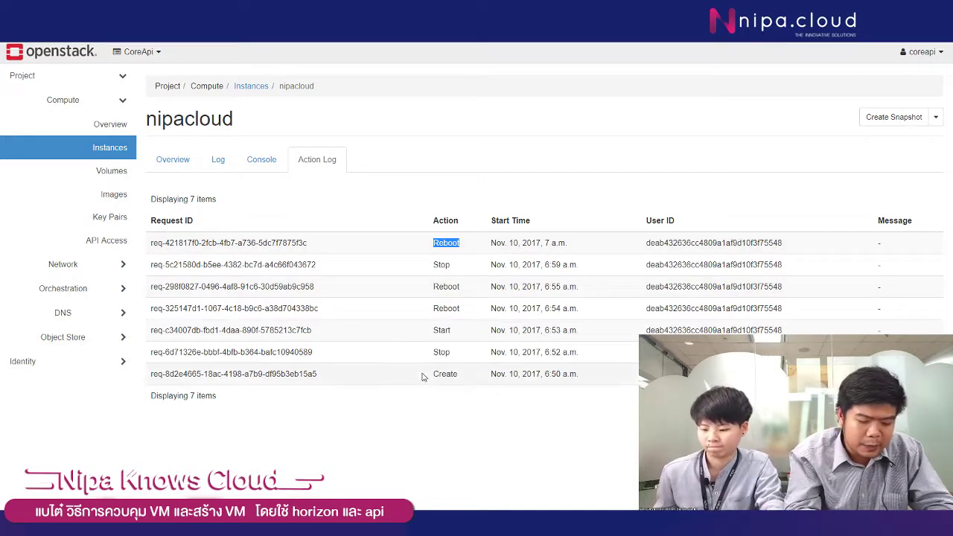
Switch from Horizon to the Compute API documentation
left_click(382, 531)
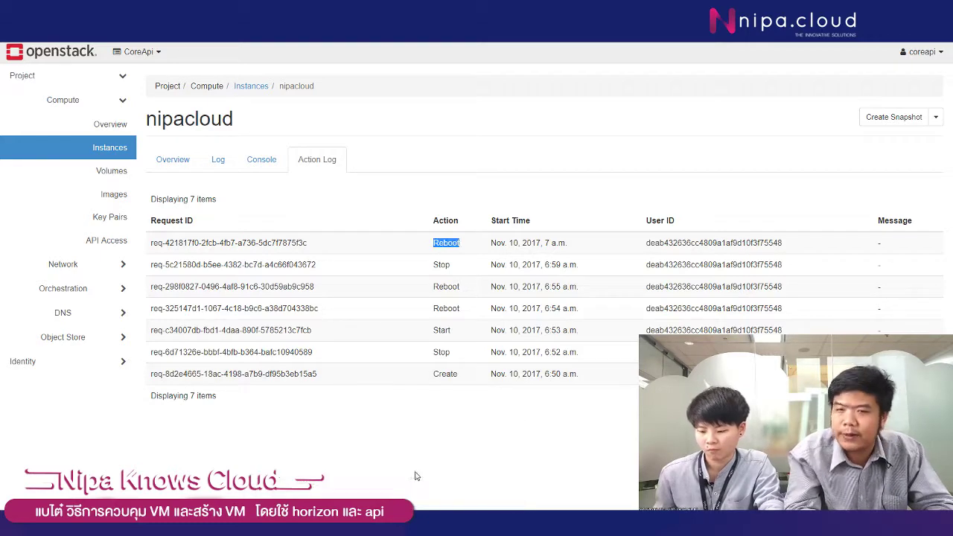
left_click(413, 531)
left_click(407, 491)
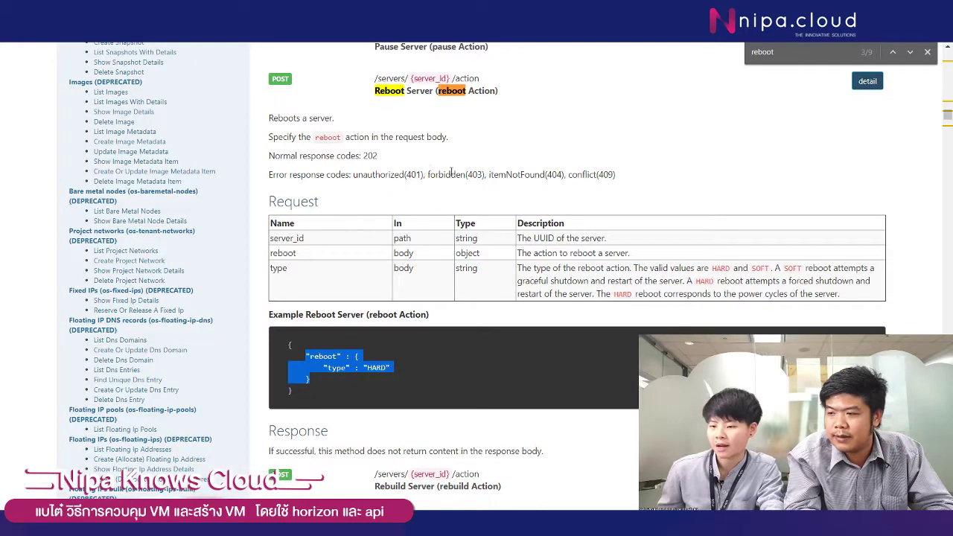
left_click(450, 172)
key("ctrl+d")
type("del")
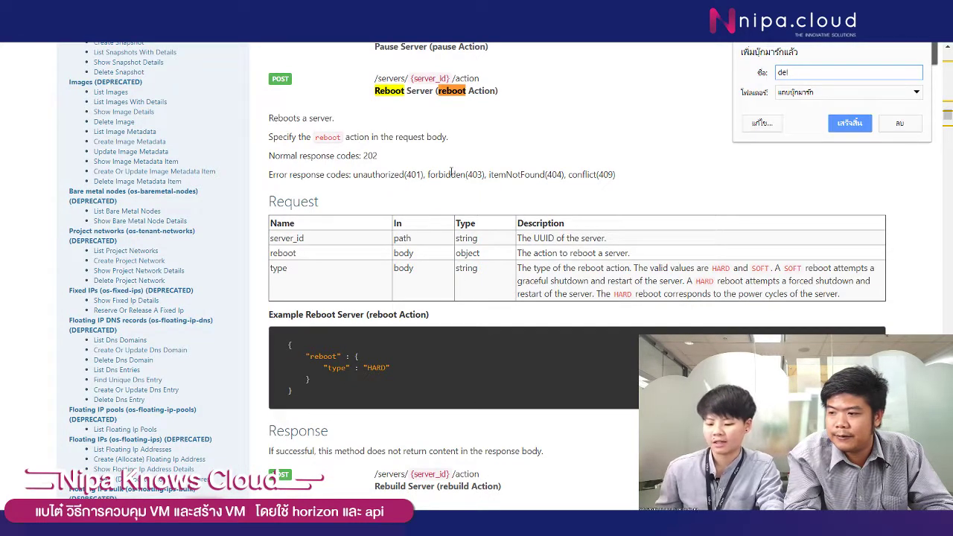
key("Return")
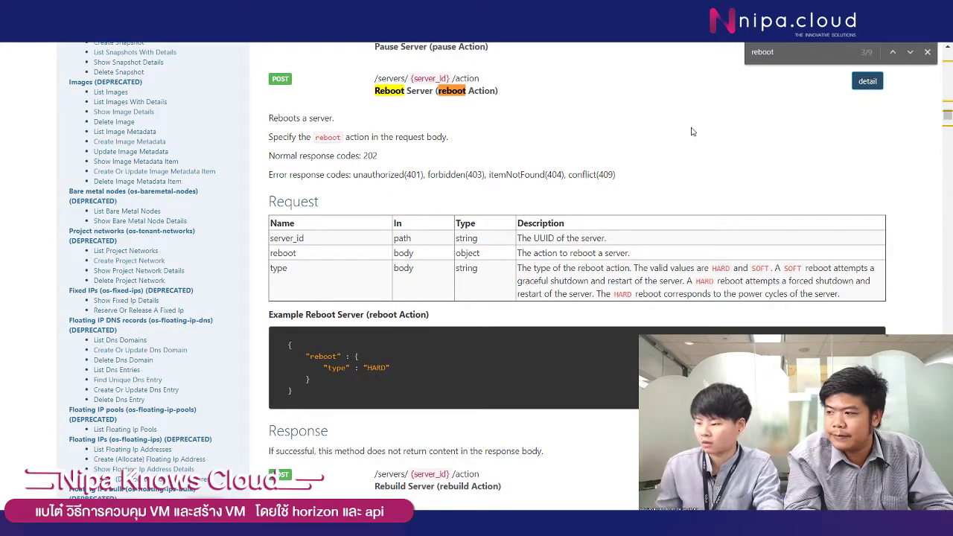
Search the Compute API documentation for "delete" and find the Delete Server request's method and path
type("delete")
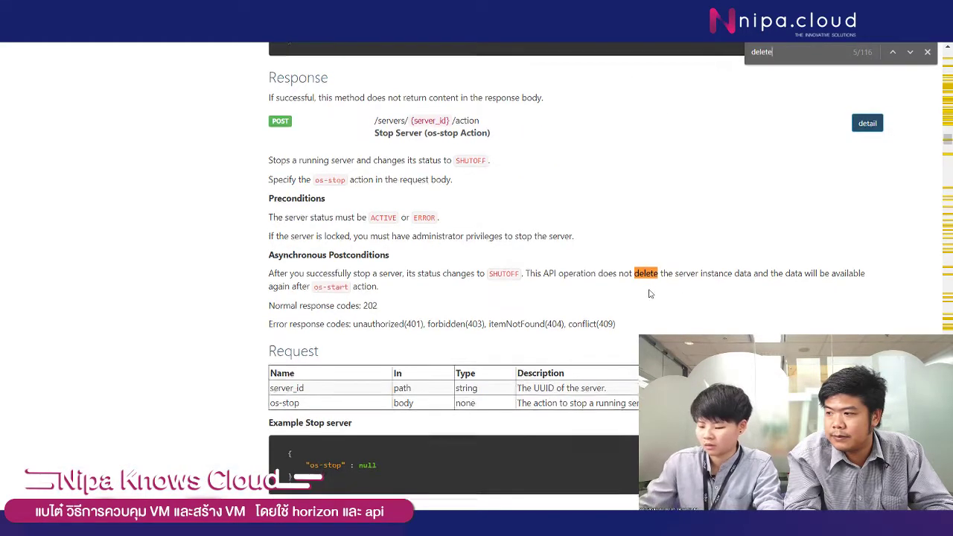
scroll(650, 294, "down", 3)
scroll(649, 293, "down", 10)
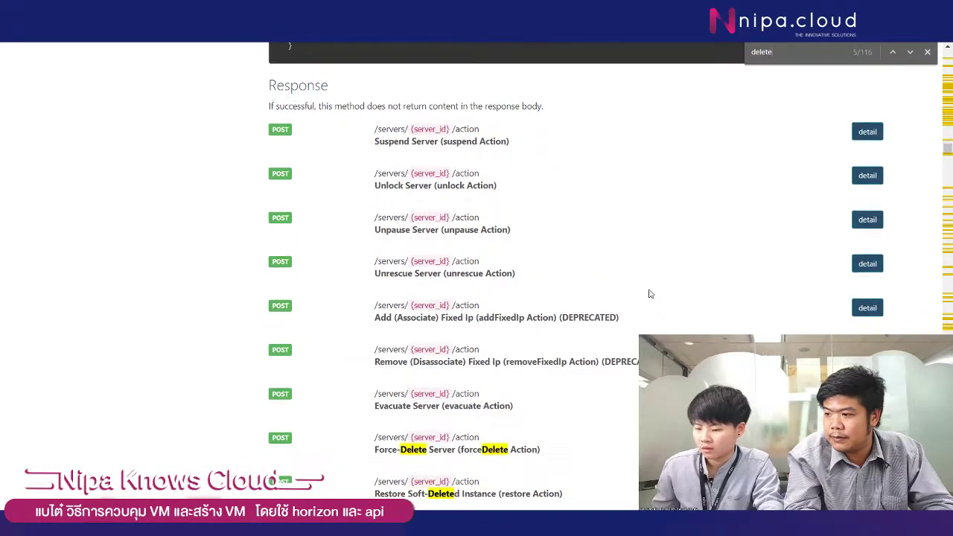
scroll(650, 294, "down", 3)
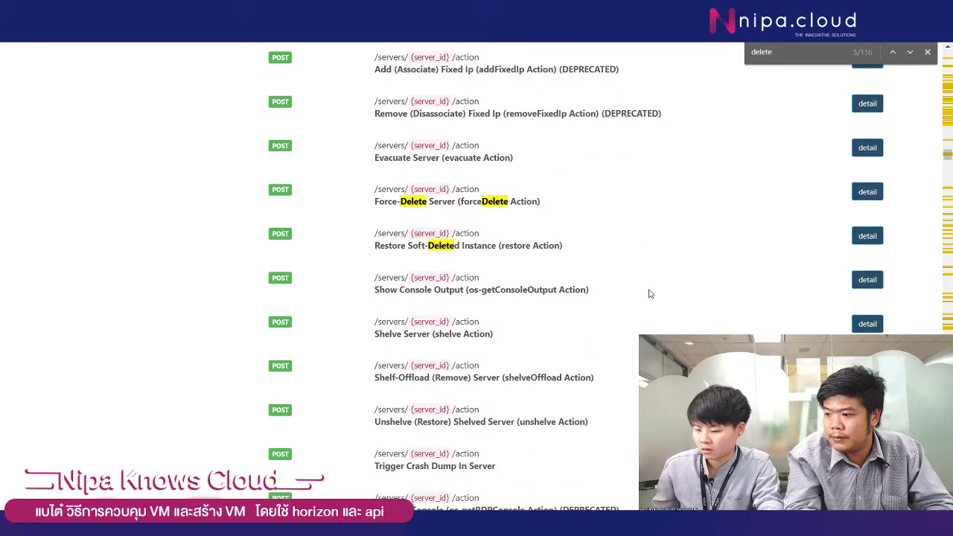
scroll(649, 293, "up", 15)
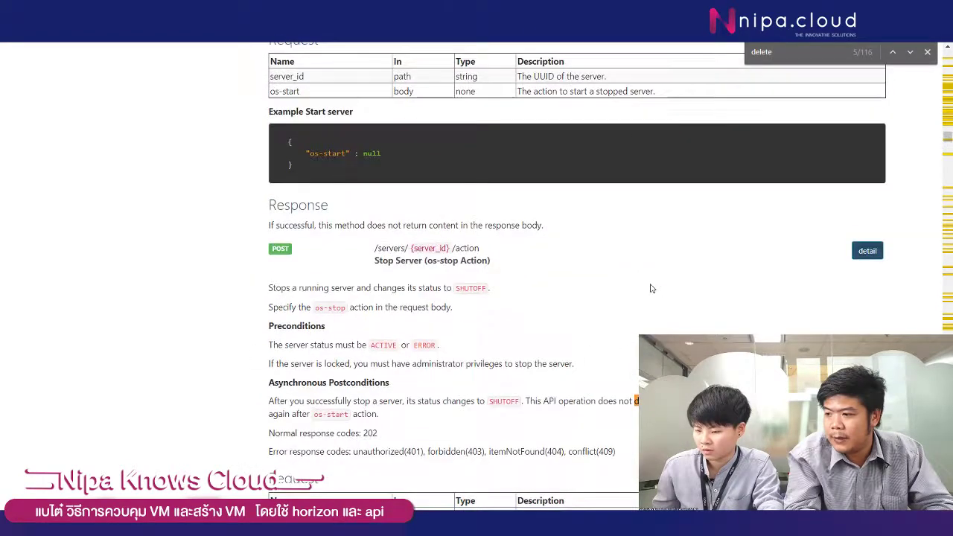
scroll(652, 289, "up", 12)
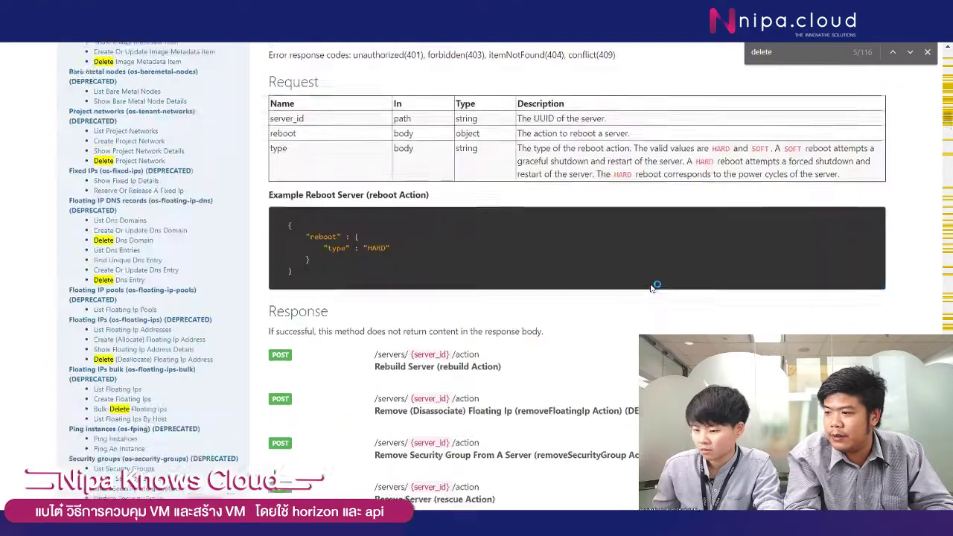
scroll(651, 283, "up", 15)
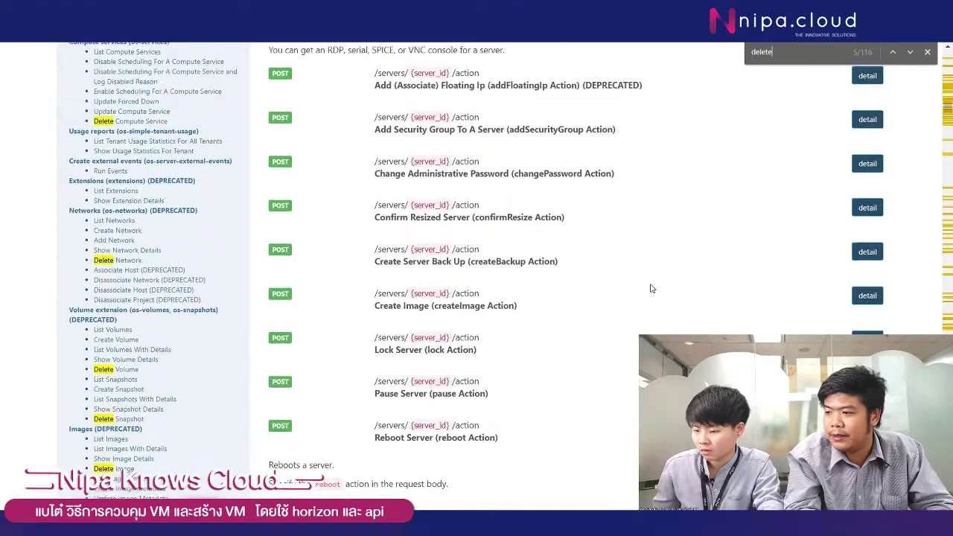
scroll(652, 289, "up", 2)
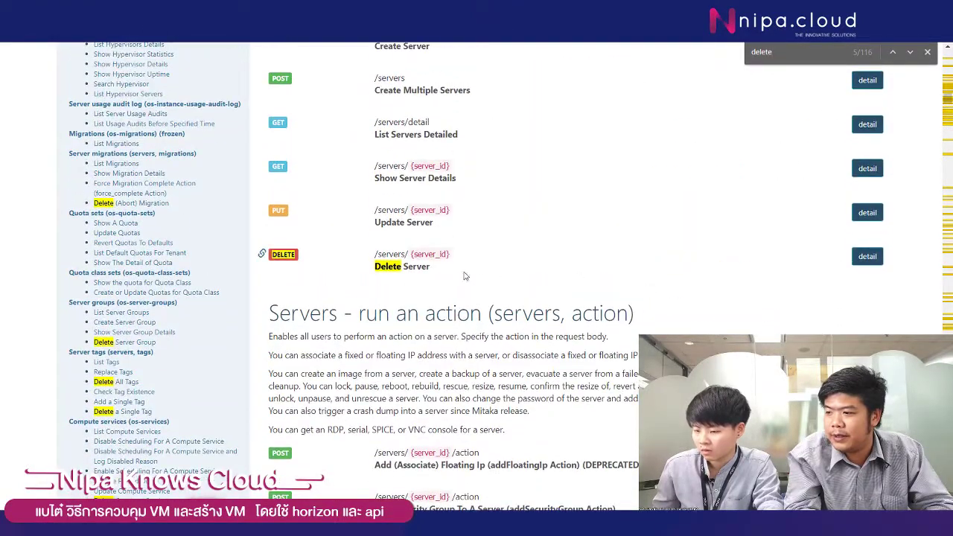
left_click_drag(432, 269, 375, 252)
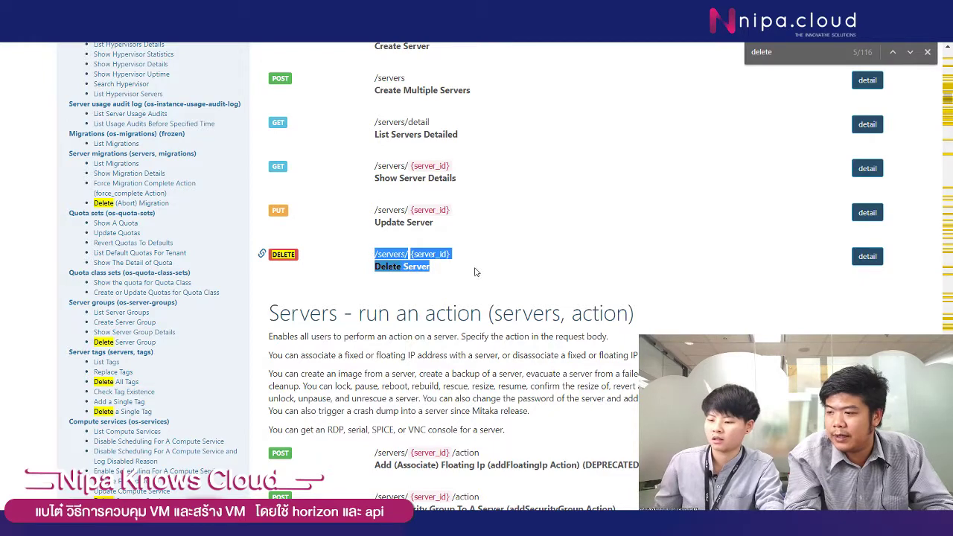
left_click(432, 274)
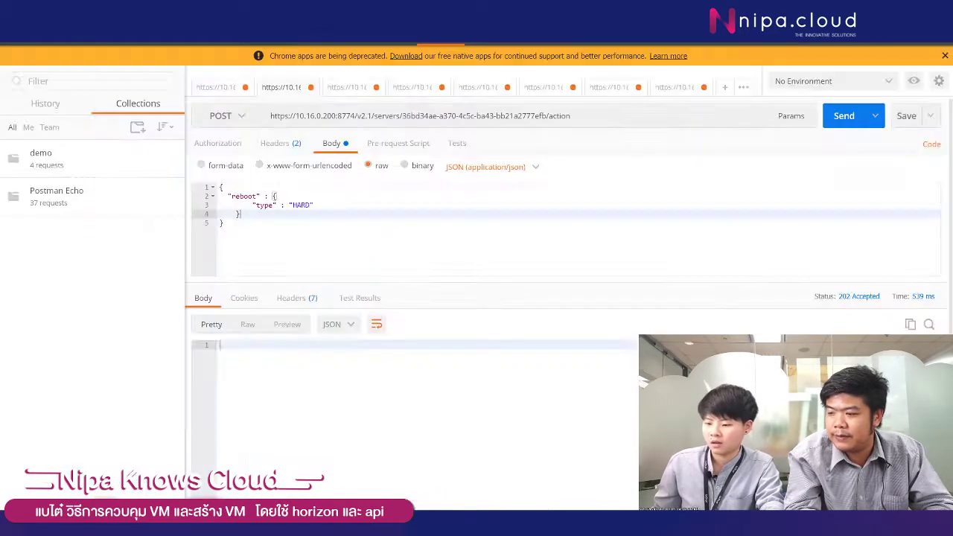
Switch to Postman, remove "/action" from the end of the request URL and set the method to DELETE
left_click_drag(581, 119, 546, 117)
key("BackSpace")
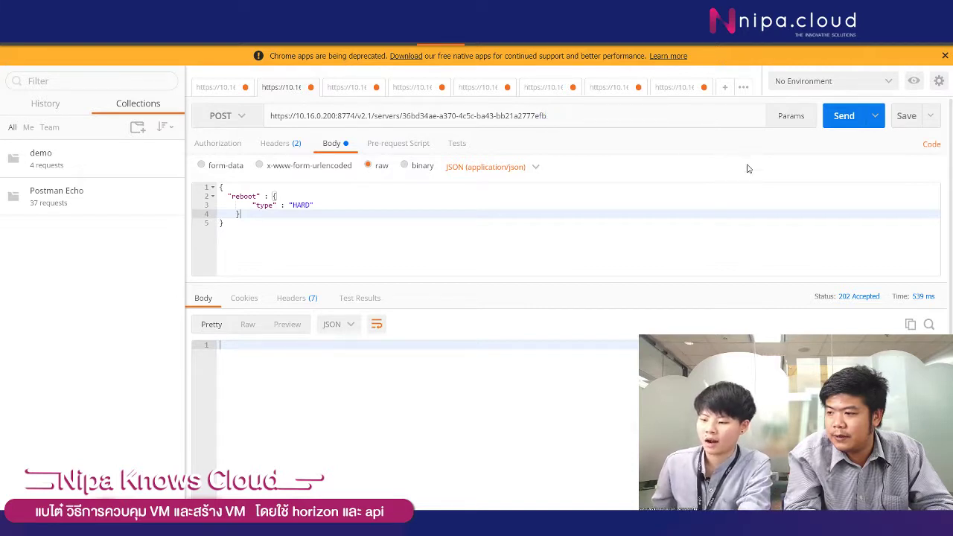
left_click(243, 116)
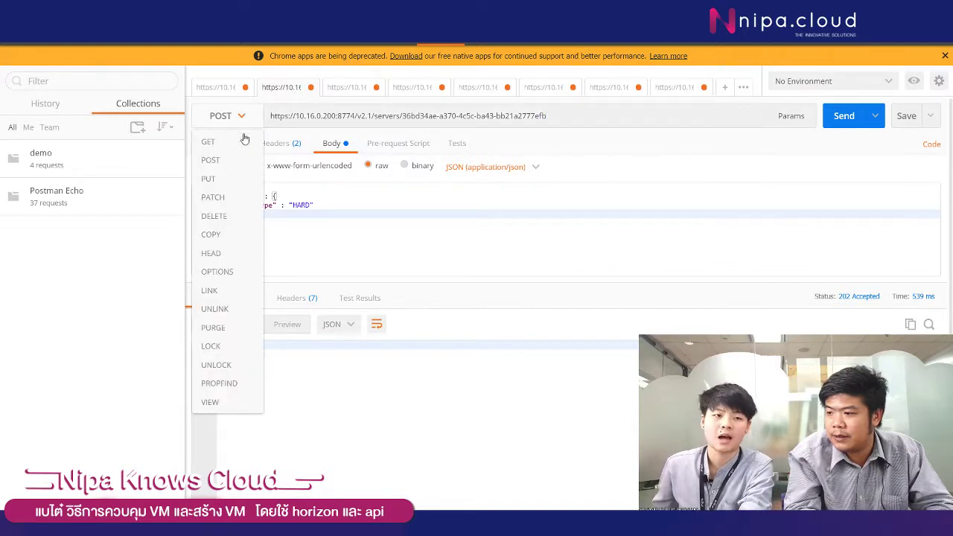
left_click(224, 217)
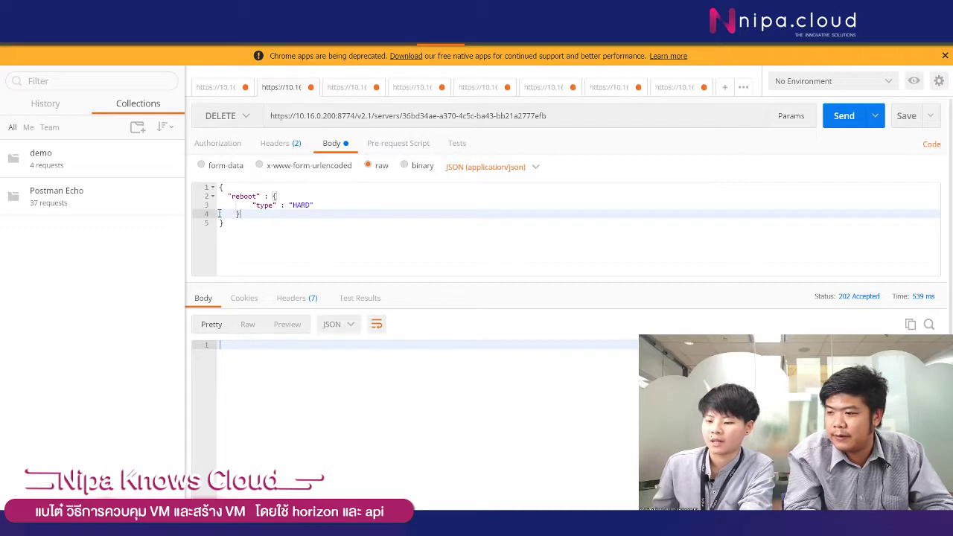
Clear the "reboot" block and everything else from the request body and send the DELETE request
left_click(224, 224)
key("ctrl+a")
key("BackSpace")
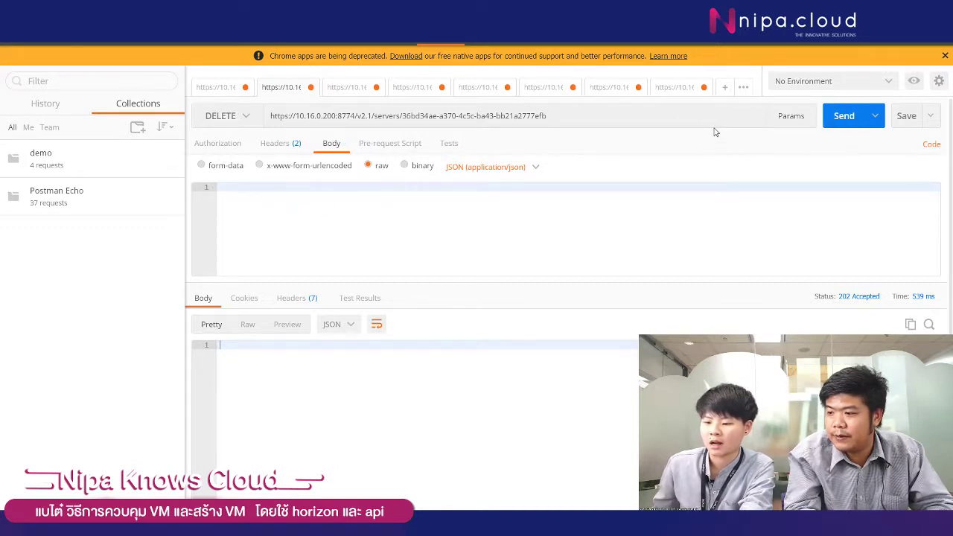
left_click(845, 117)
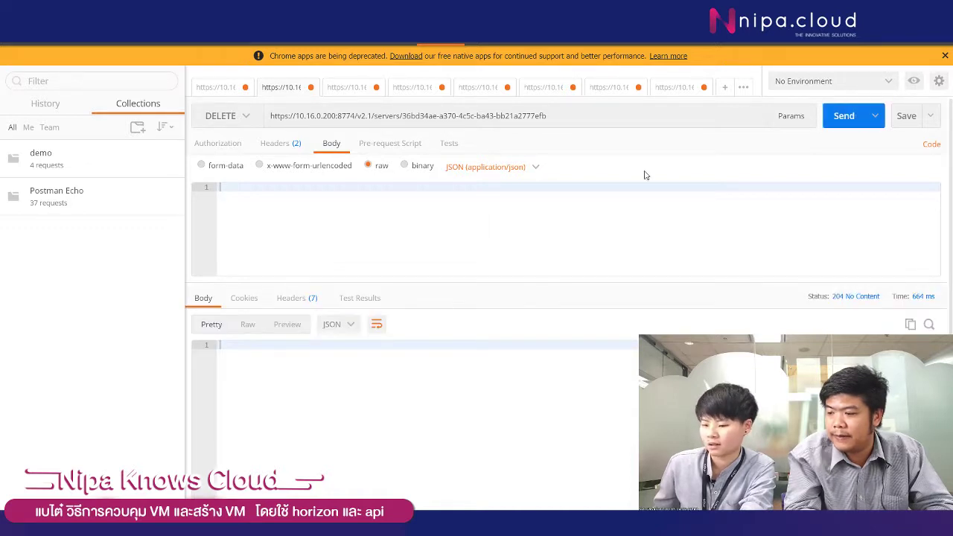
Switch to Horizon and open the project's Instances list to check whether the nipacloud instance is still listed
mouse_move(383, 525)
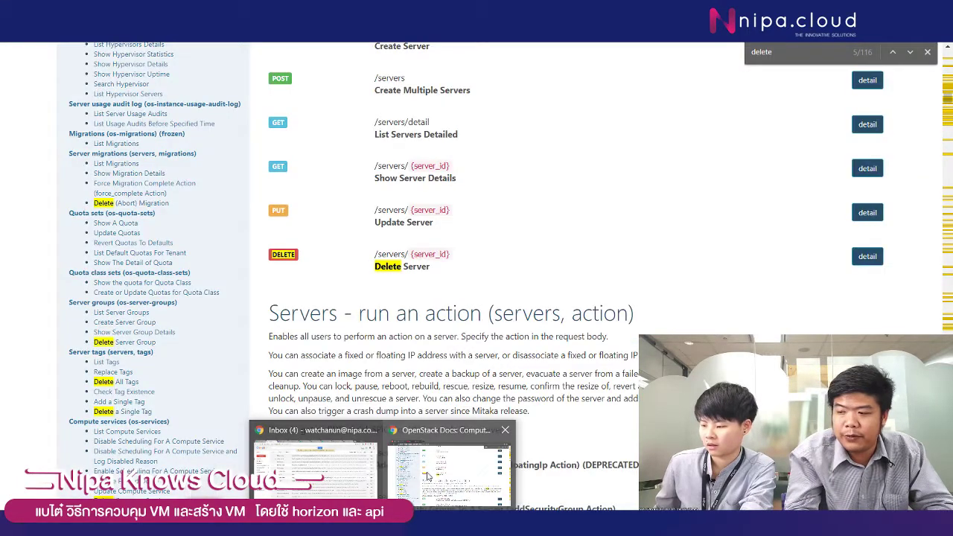
left_click(445, 456)
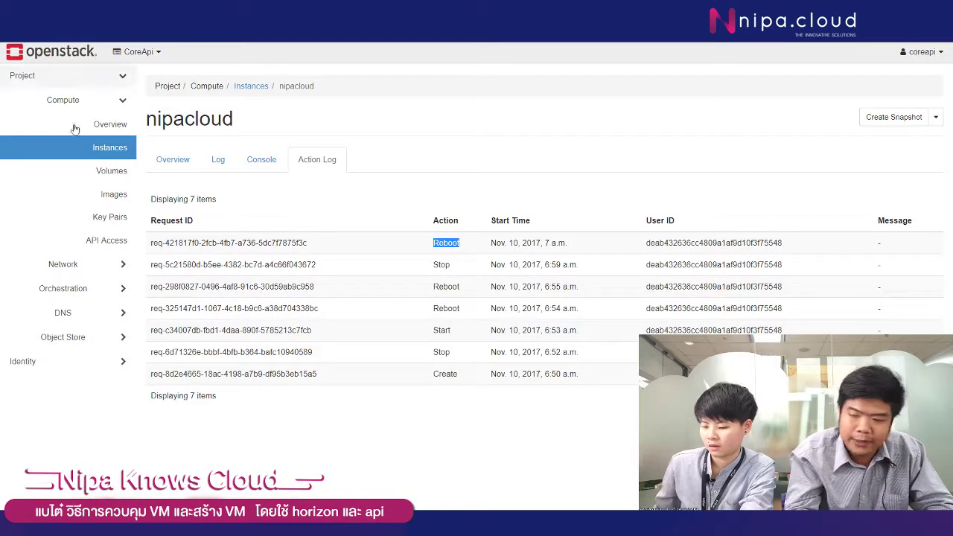
left_click(83, 148)
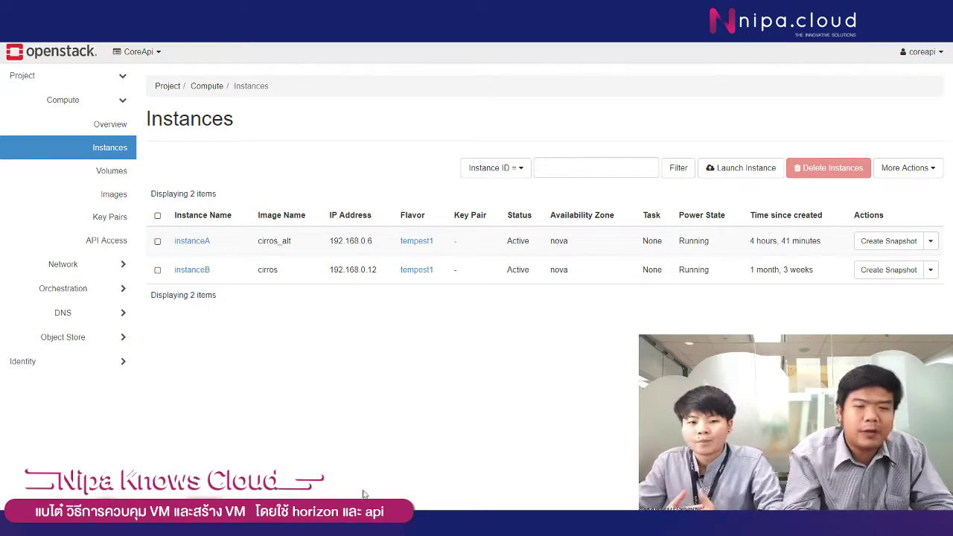
key("alt+Tab")
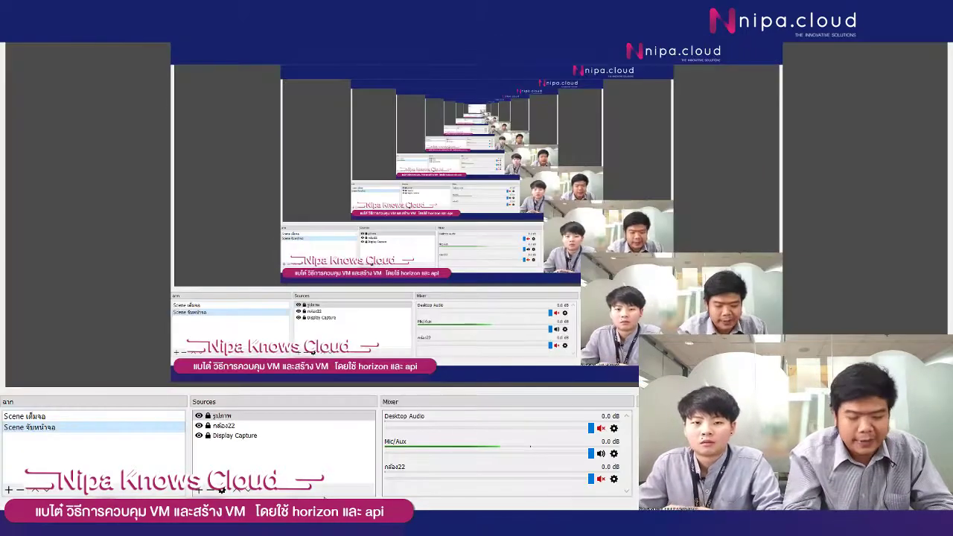
left_click(133, 418)
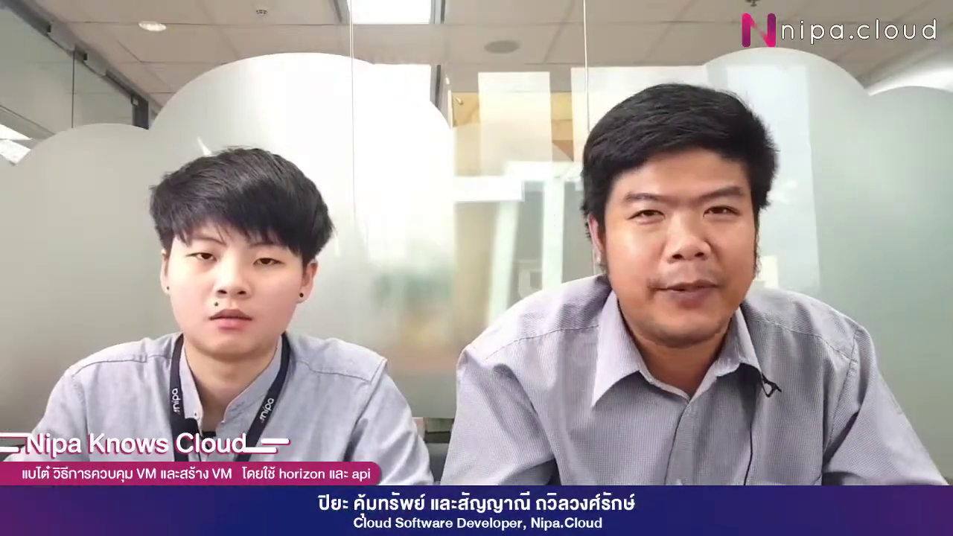